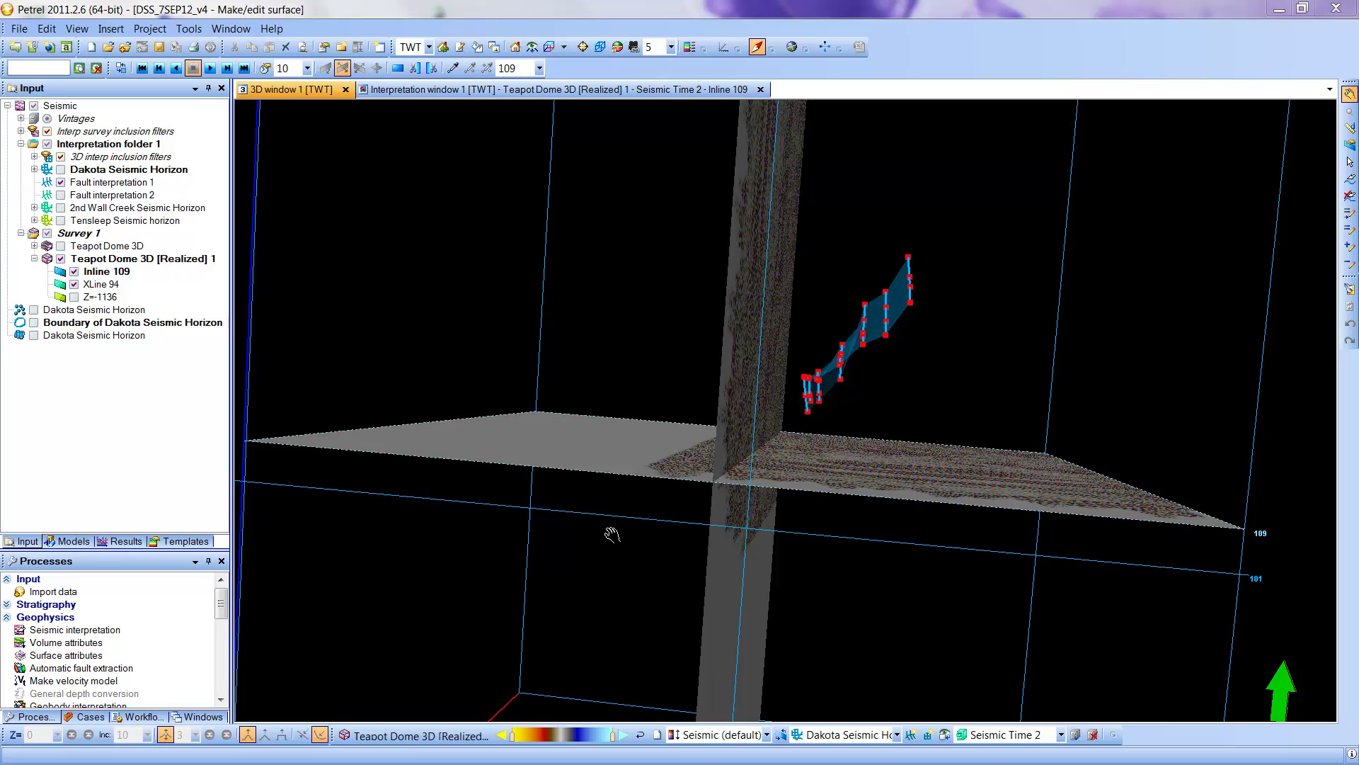
Step: Insert a random line intersection into the Teapot Dome 3D [Realized] 1 cube
drag(716, 553, 526, 314)
scroll(550, 555, up, 3)
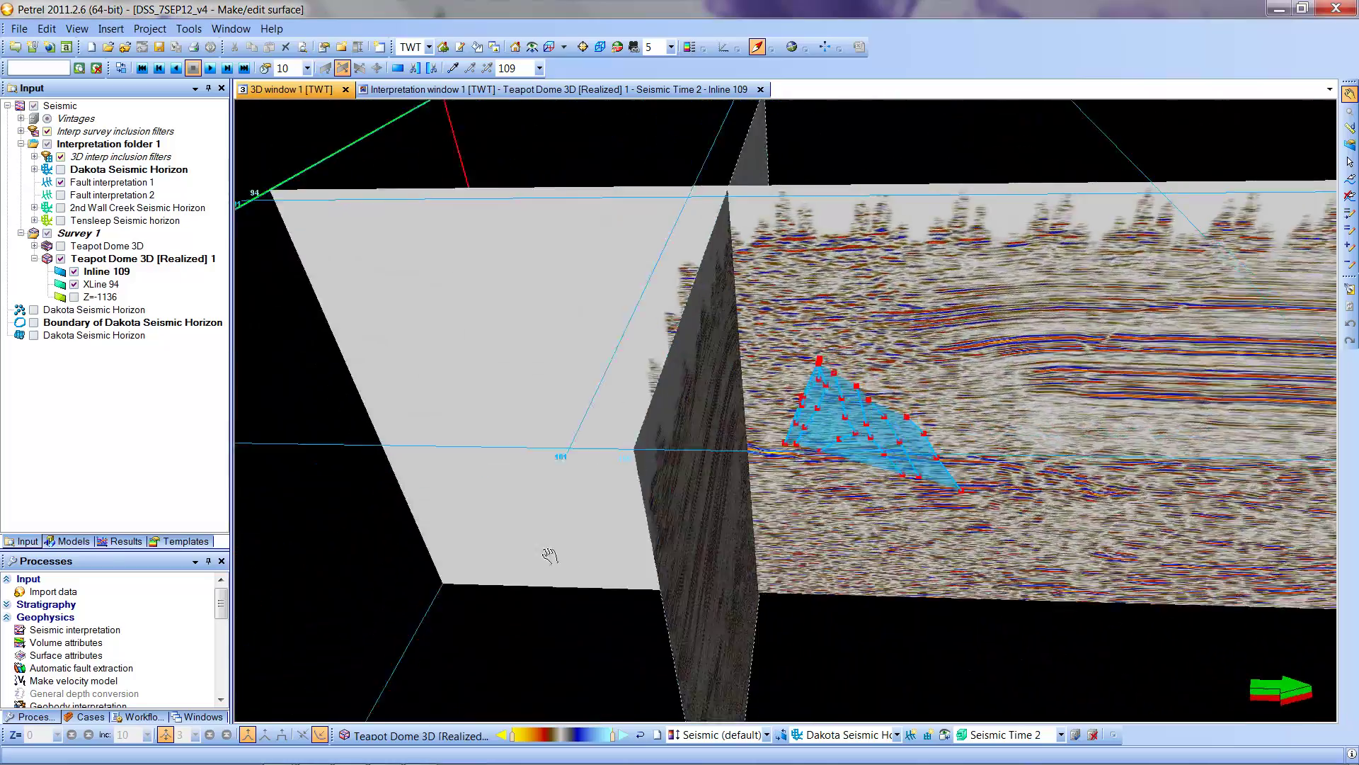
drag(550, 555, 673, 495)
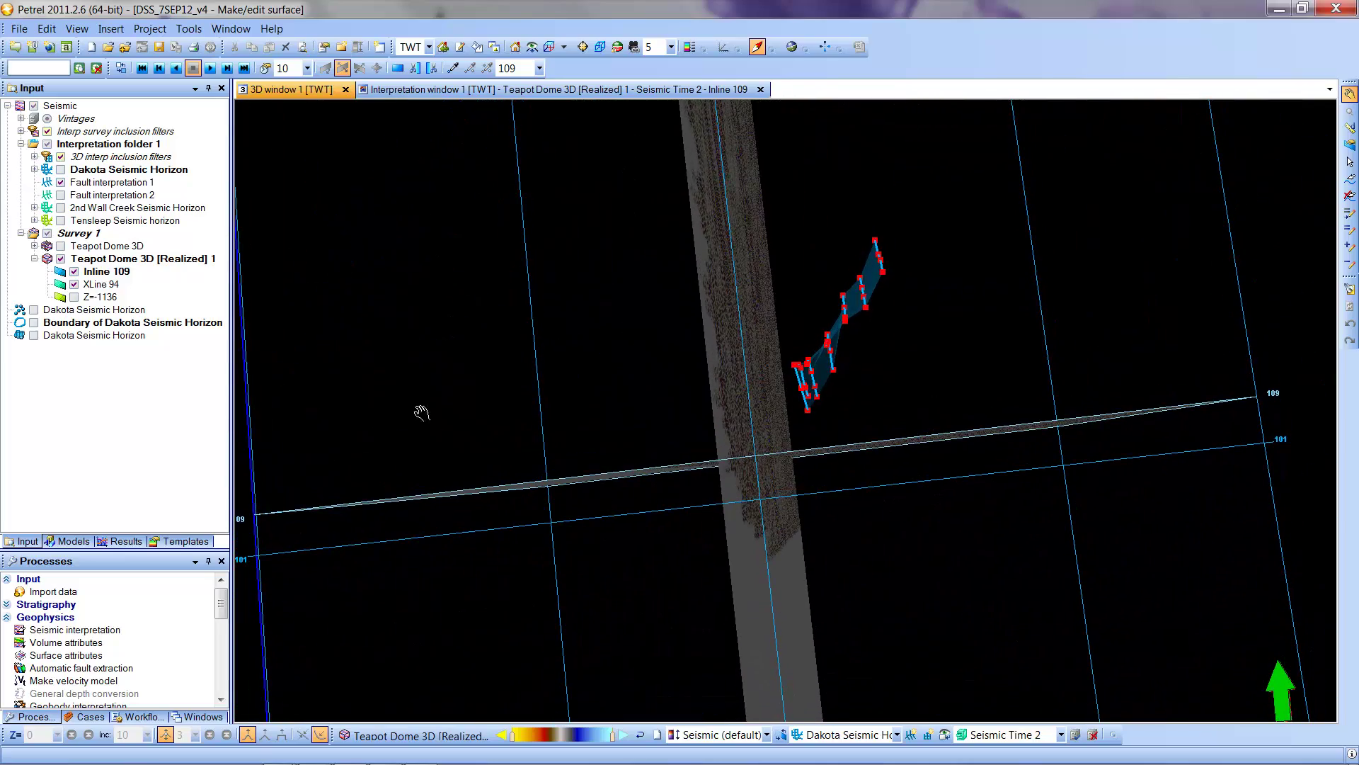
drag(422, 413, 434, 398)
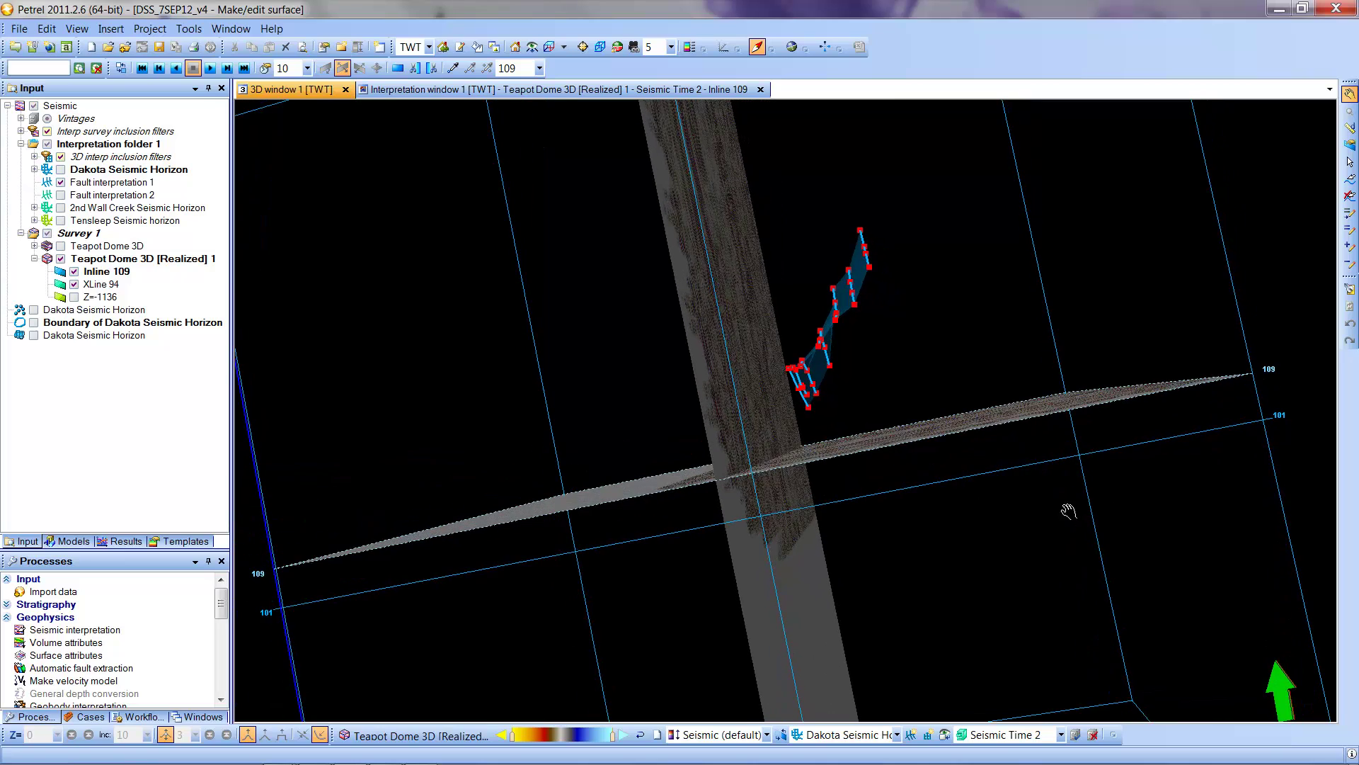
drag(1068, 511, 1013, 550)
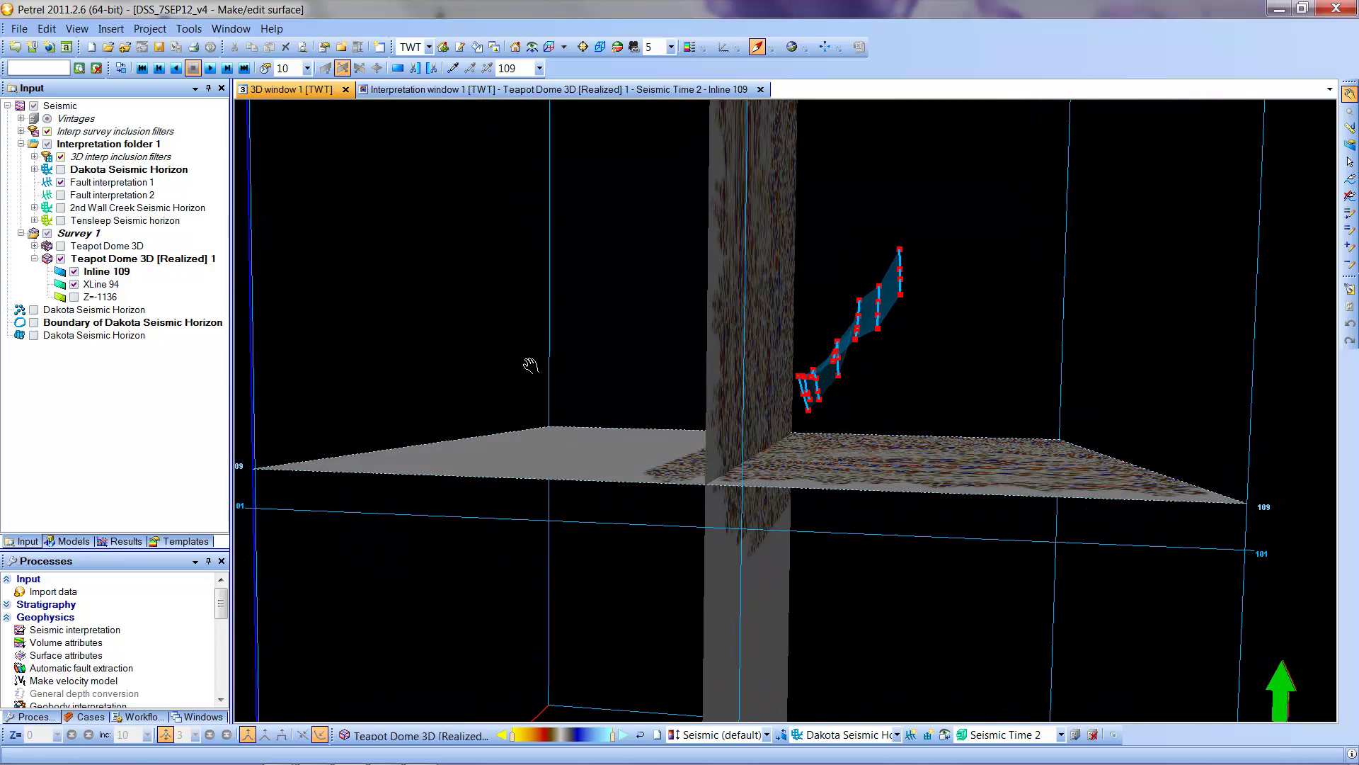
click(74, 284)
drag(809, 506, 870, 382)
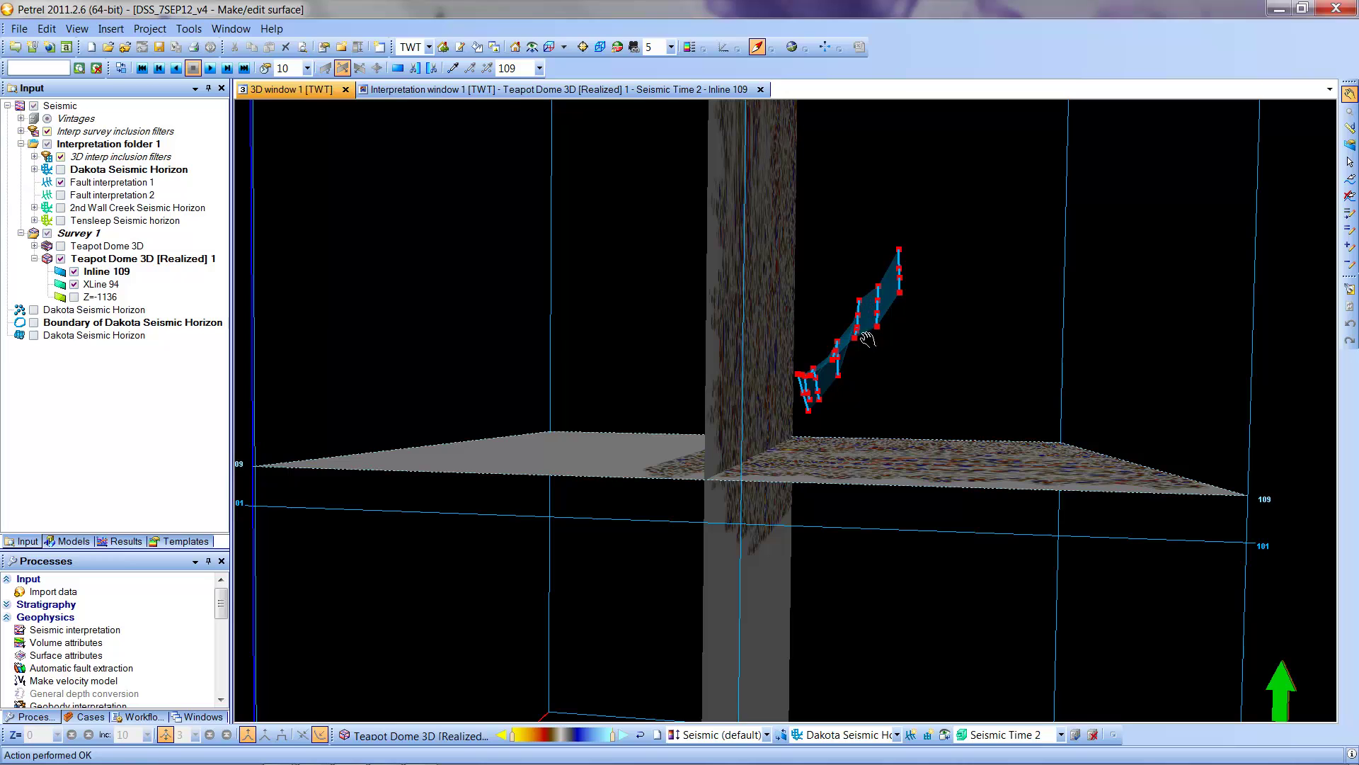
drag(874, 400, 876, 376)
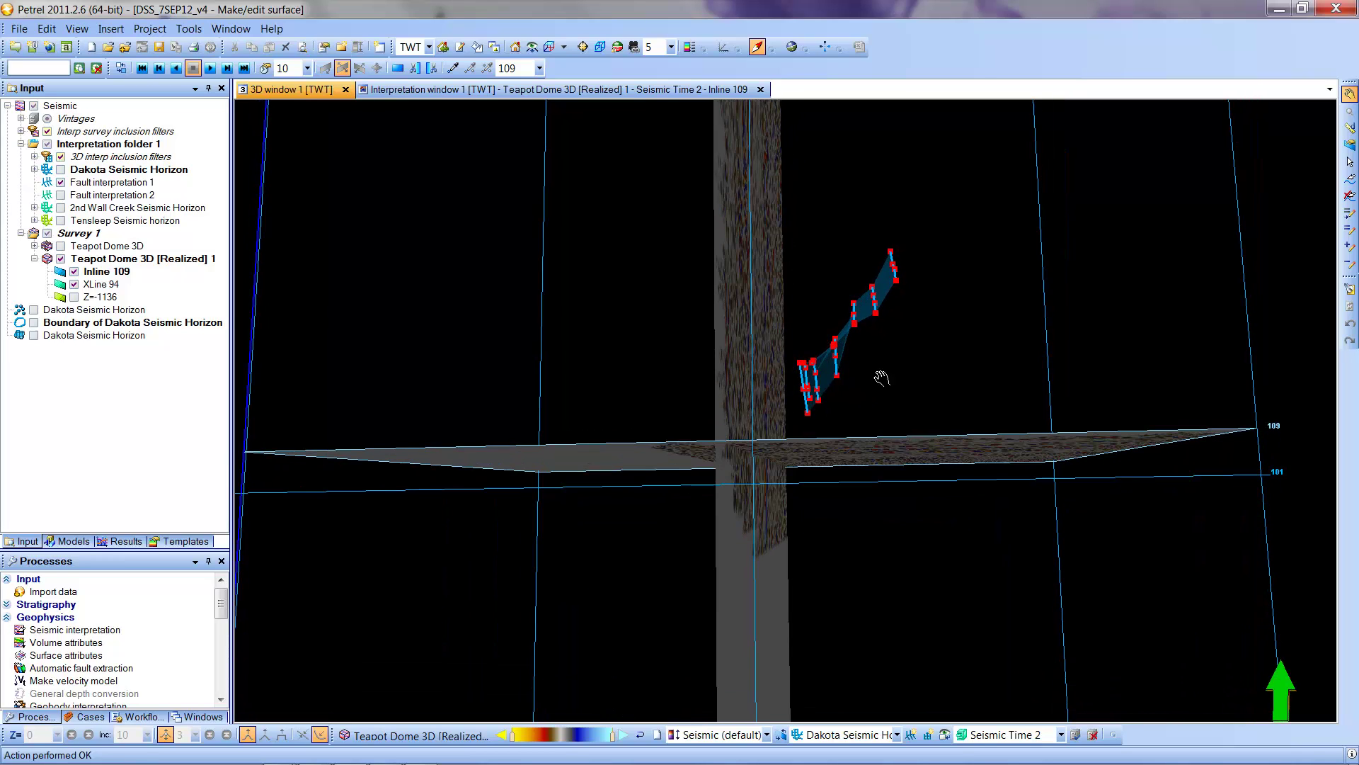
click(123, 260)
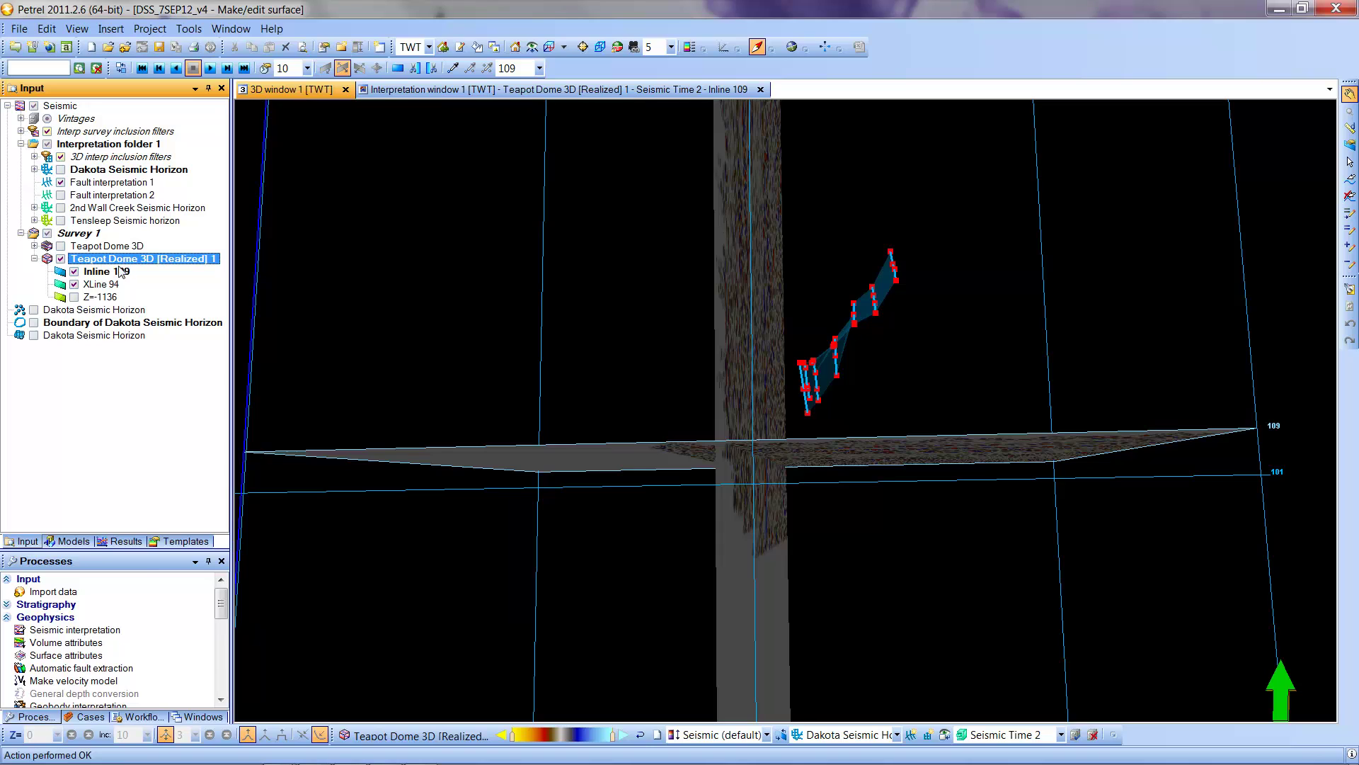
right_click(120, 267)
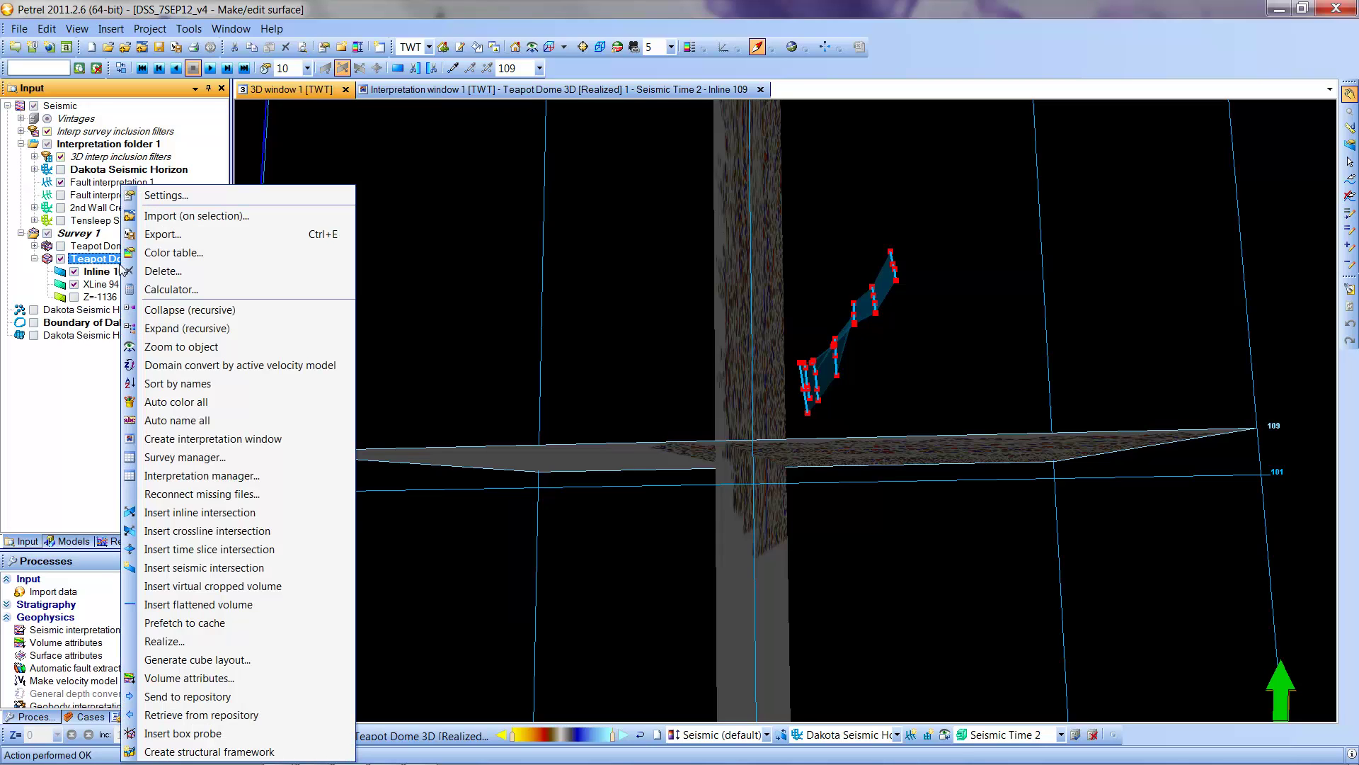
click(199, 569)
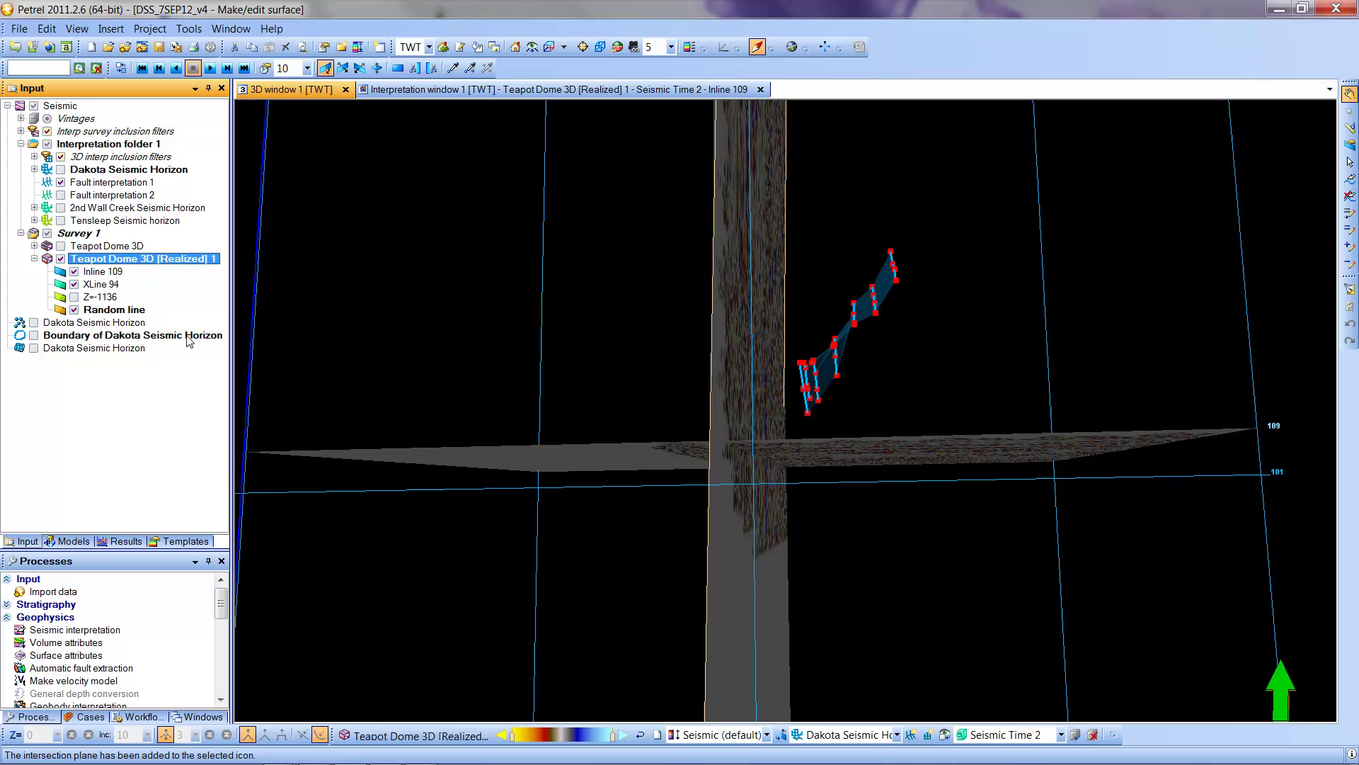
Step: Hide the Inline 109 and XLine 94 sections
click(75, 284)
click(74, 273)
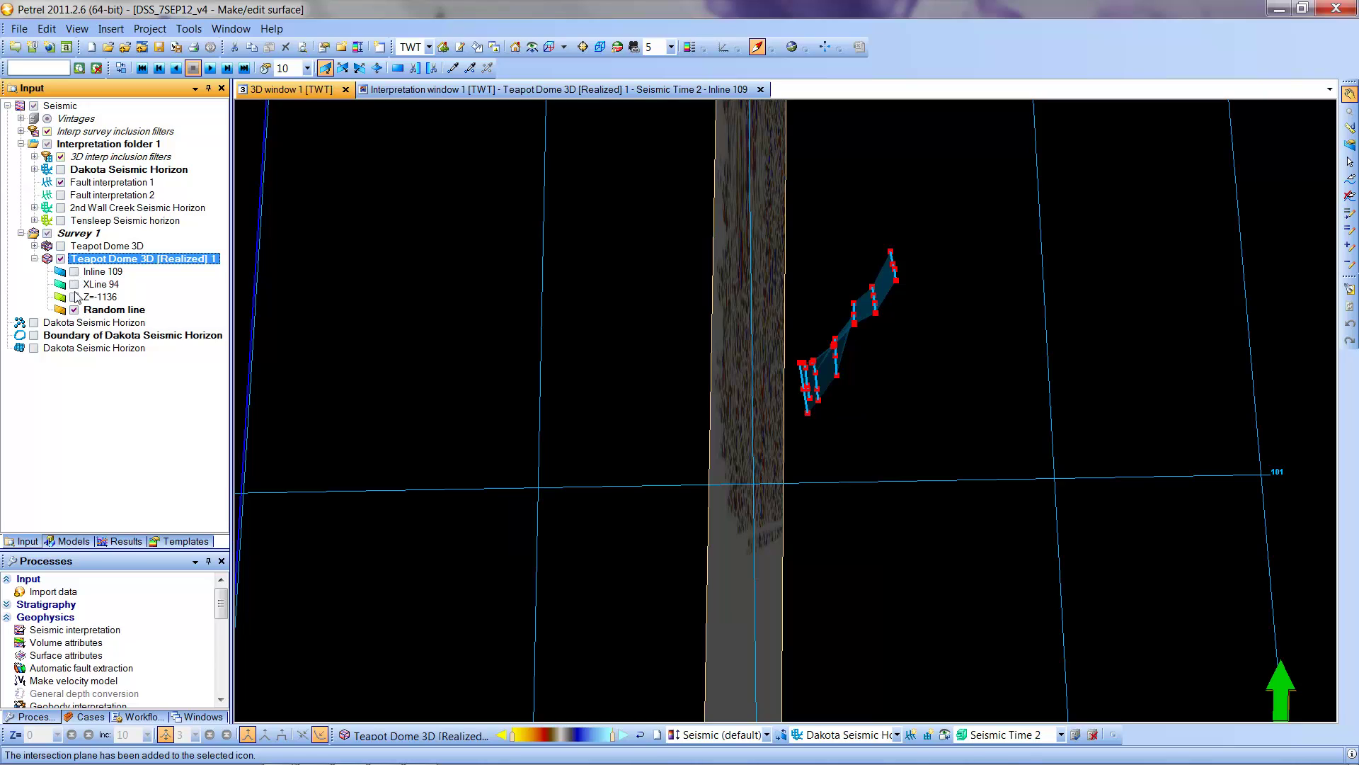
click(75, 284)
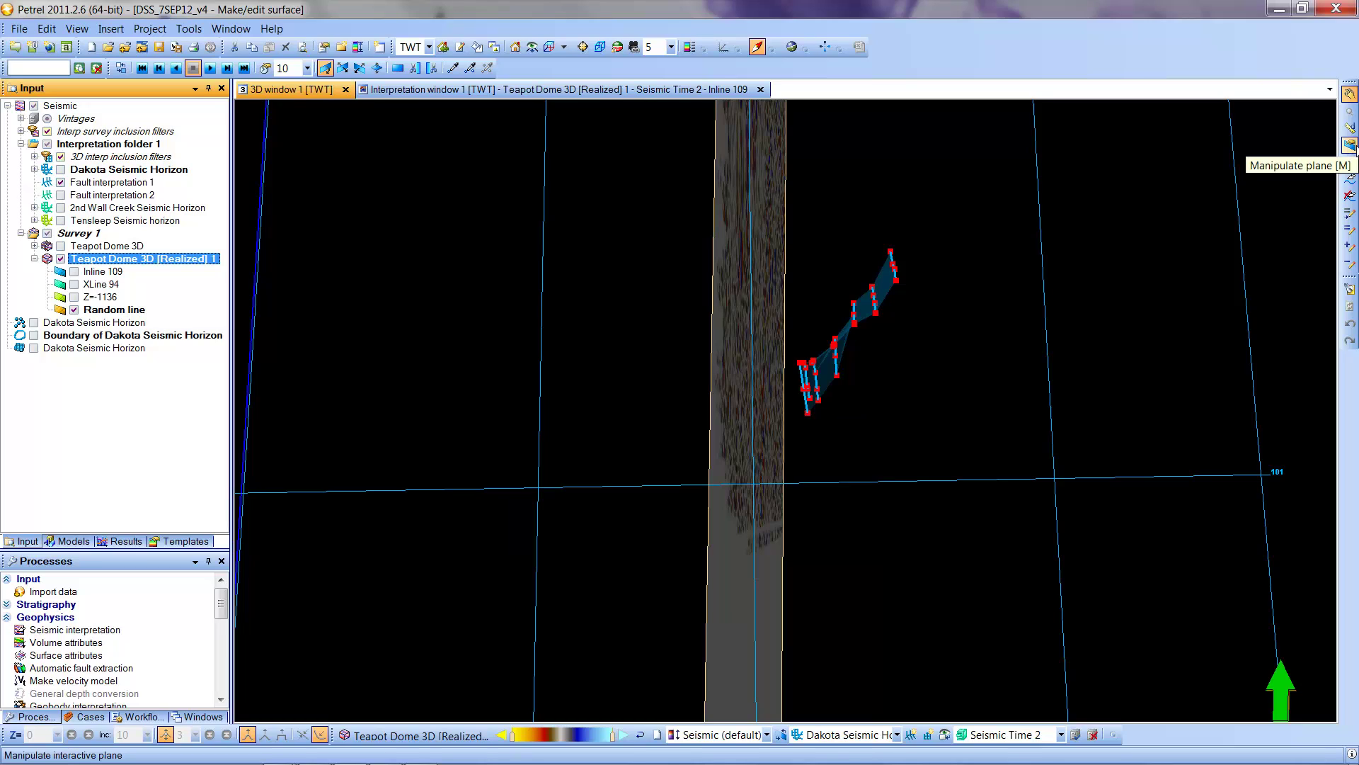
Step: Rotate the random line with Manipulate plane so it lies diagonally along the fault sticks
click(1350, 145)
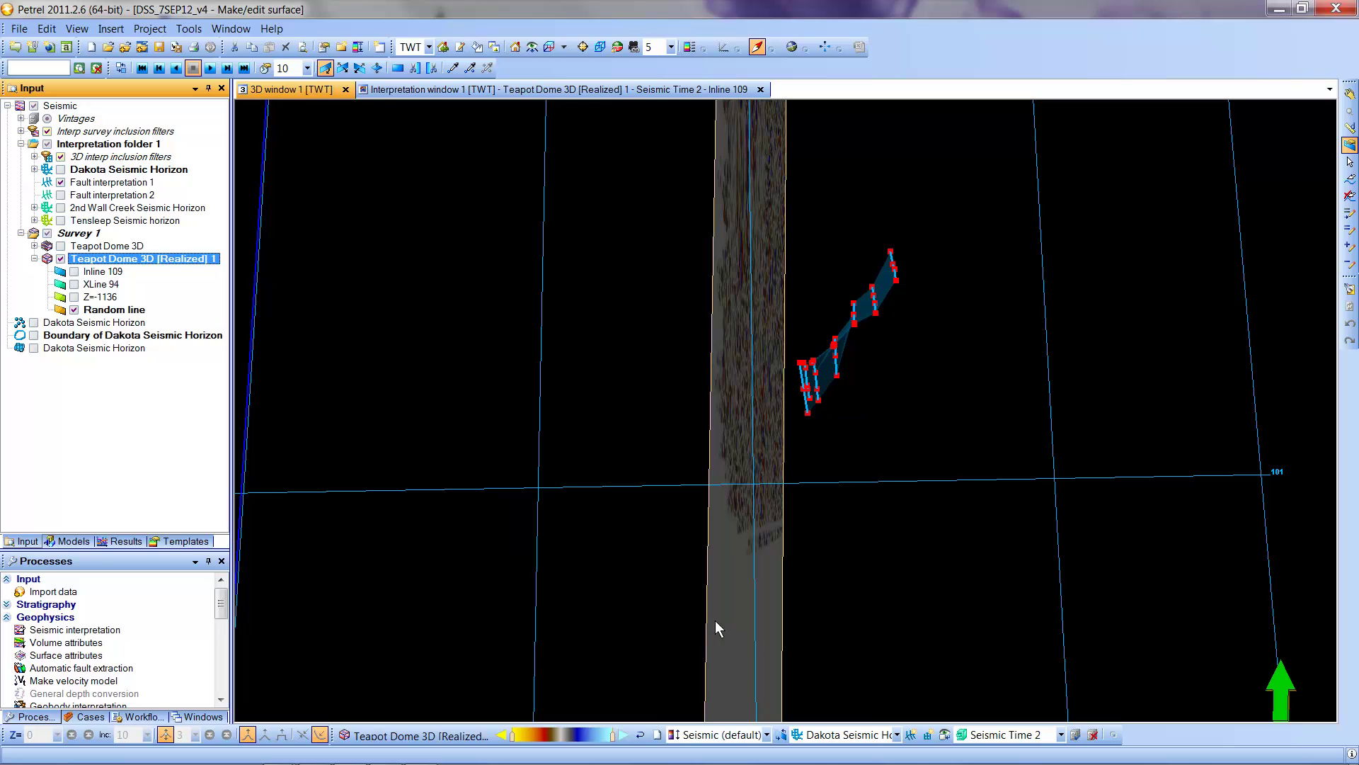
mouse_move(735, 606)
mouse_down()
mouse_move(767, 611)
mouse_move(666, 613)
mouse_move(759, 625)
mouse_move(669, 623)
mouse_move(728, 625)
mouse_up()
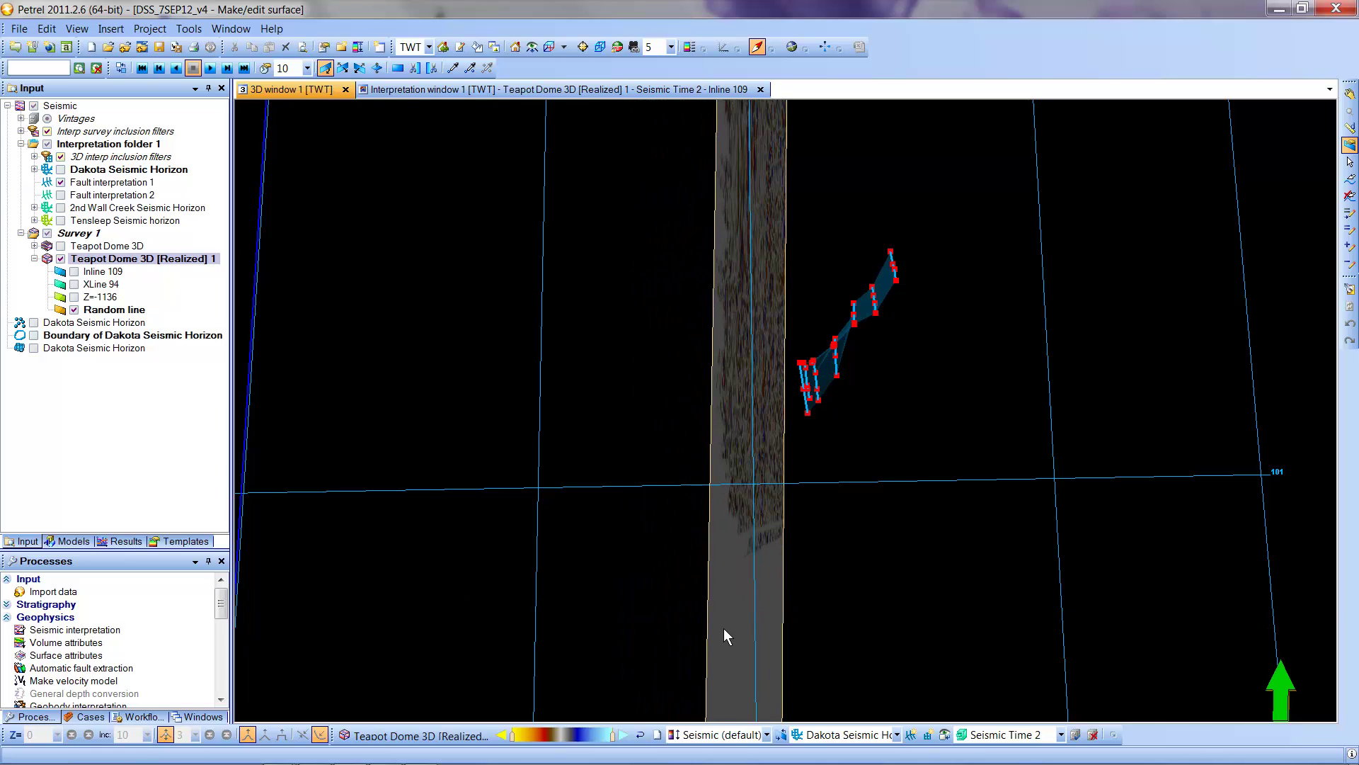
drag(729, 622, 674, 681)
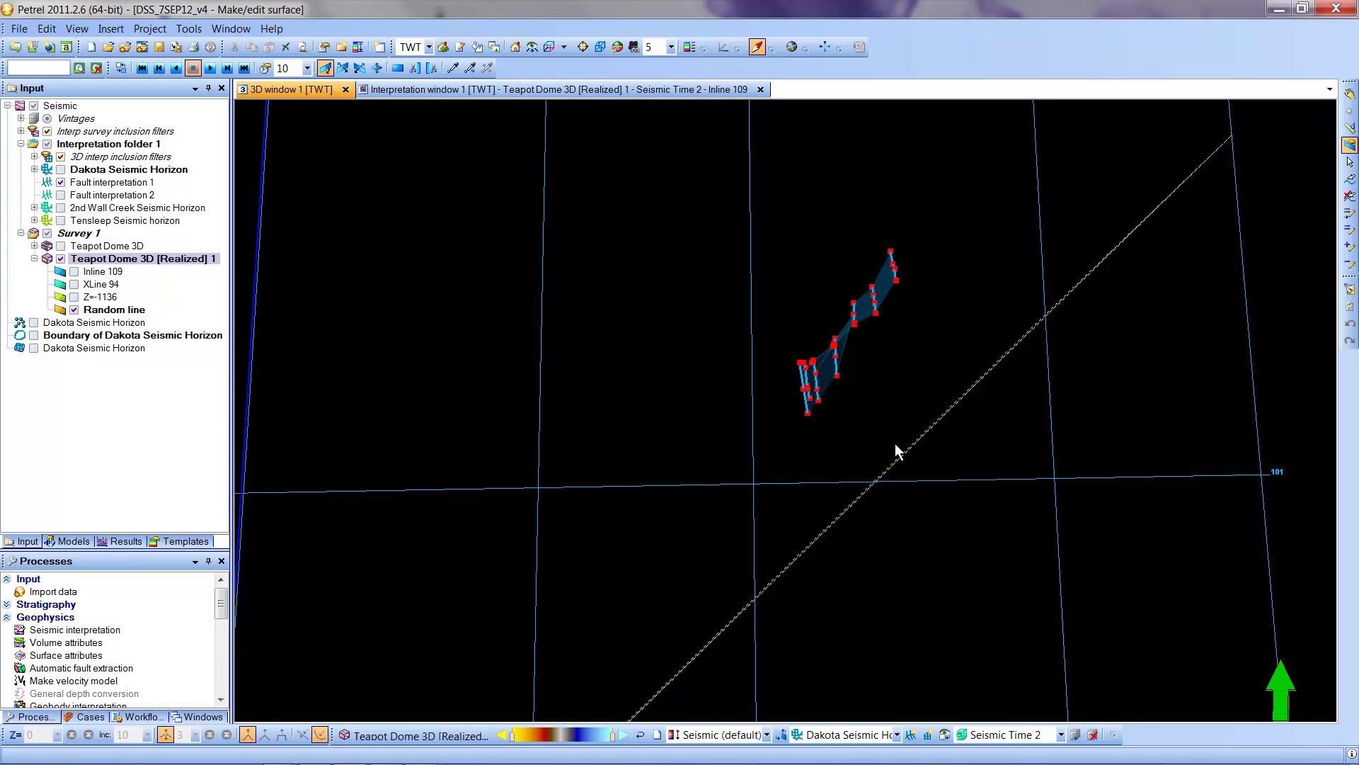
click(1349, 93)
drag(869, 504, 867, 489)
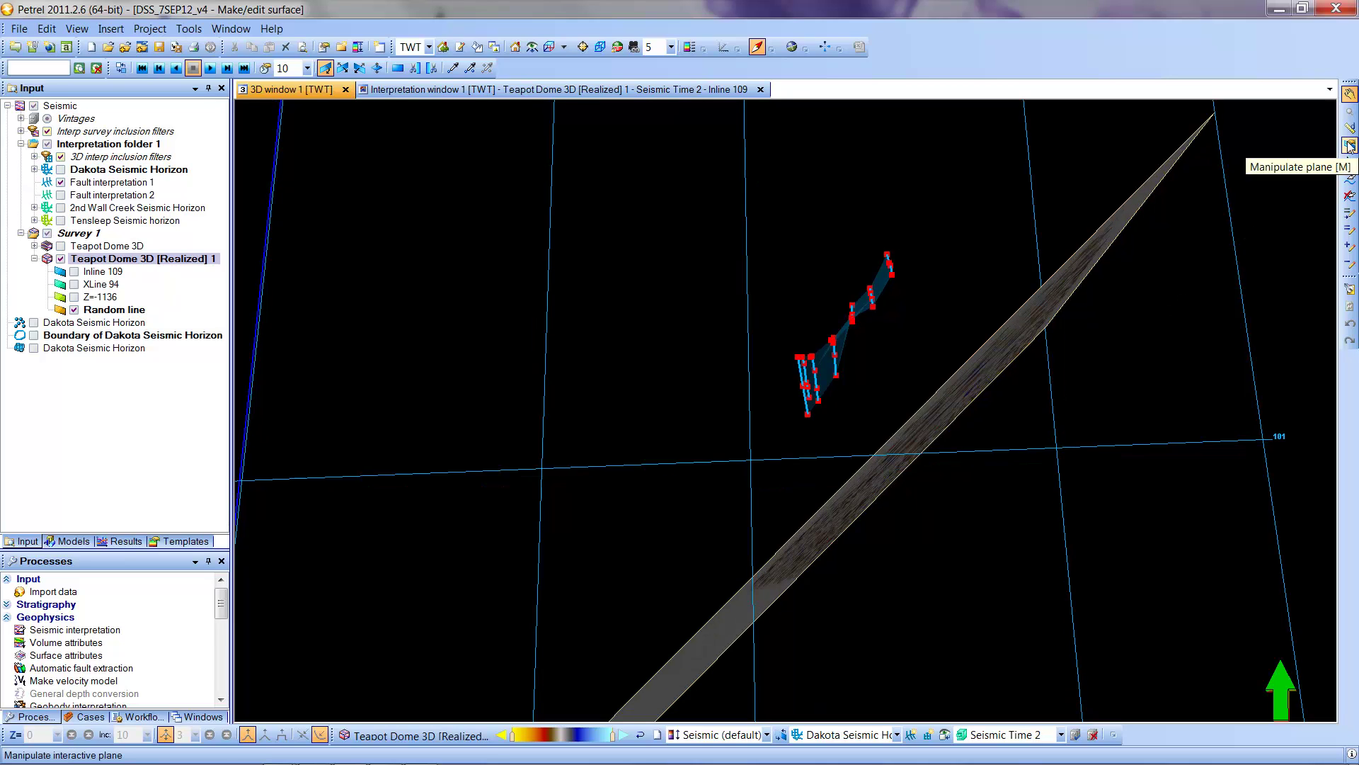
click(1350, 144)
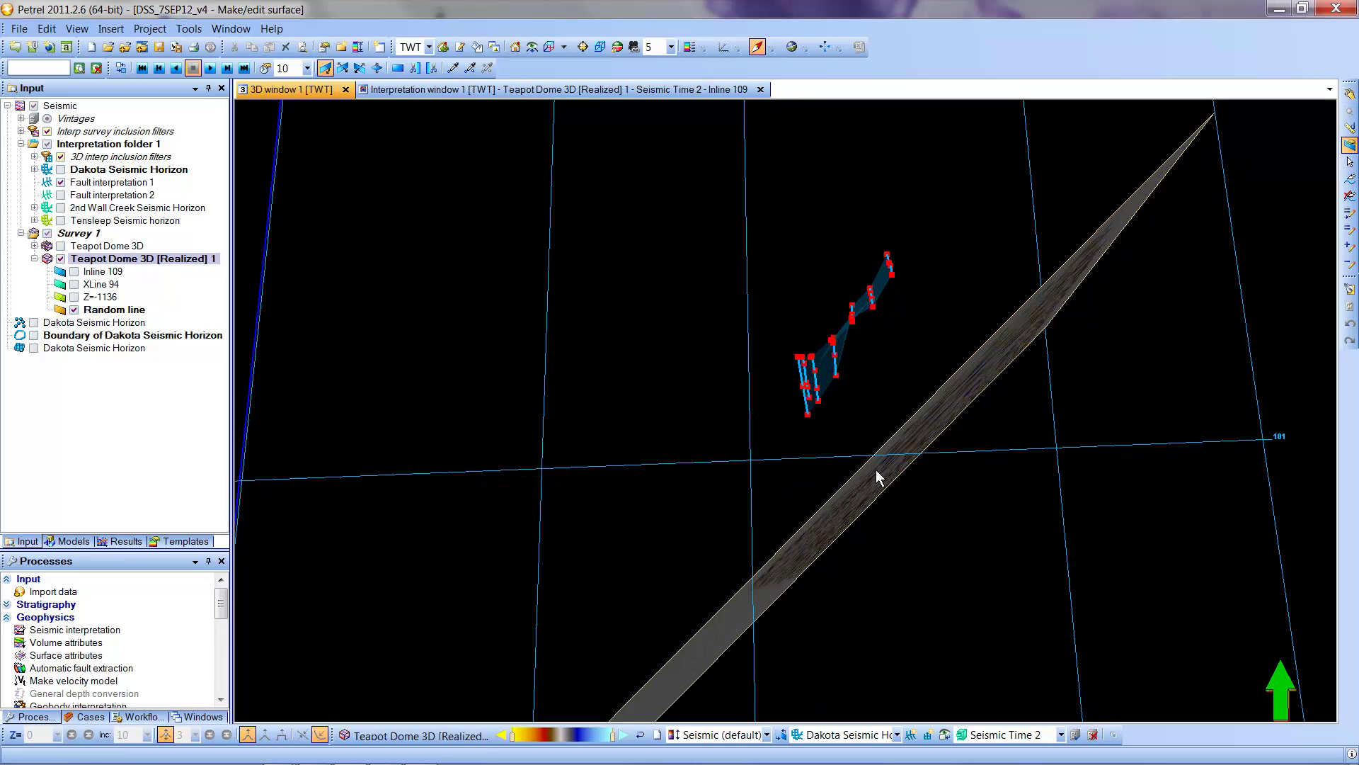
mouse_move(877, 469)
mouse_down()
mouse_move(865, 469)
mouse_move(898, 466)
mouse_move(890, 482)
mouse_move(911, 479)
mouse_move(897, 485)
mouse_up()
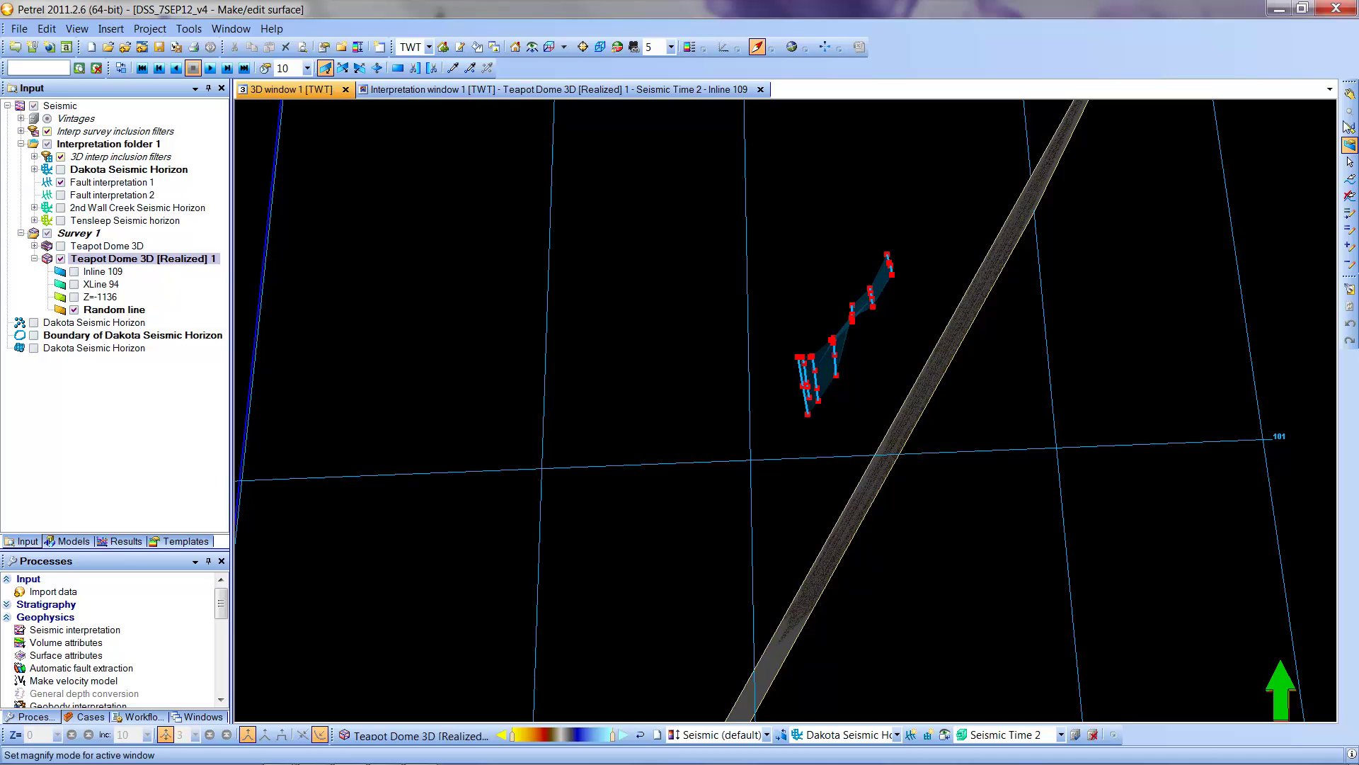
drag(892, 445, 776, 389)
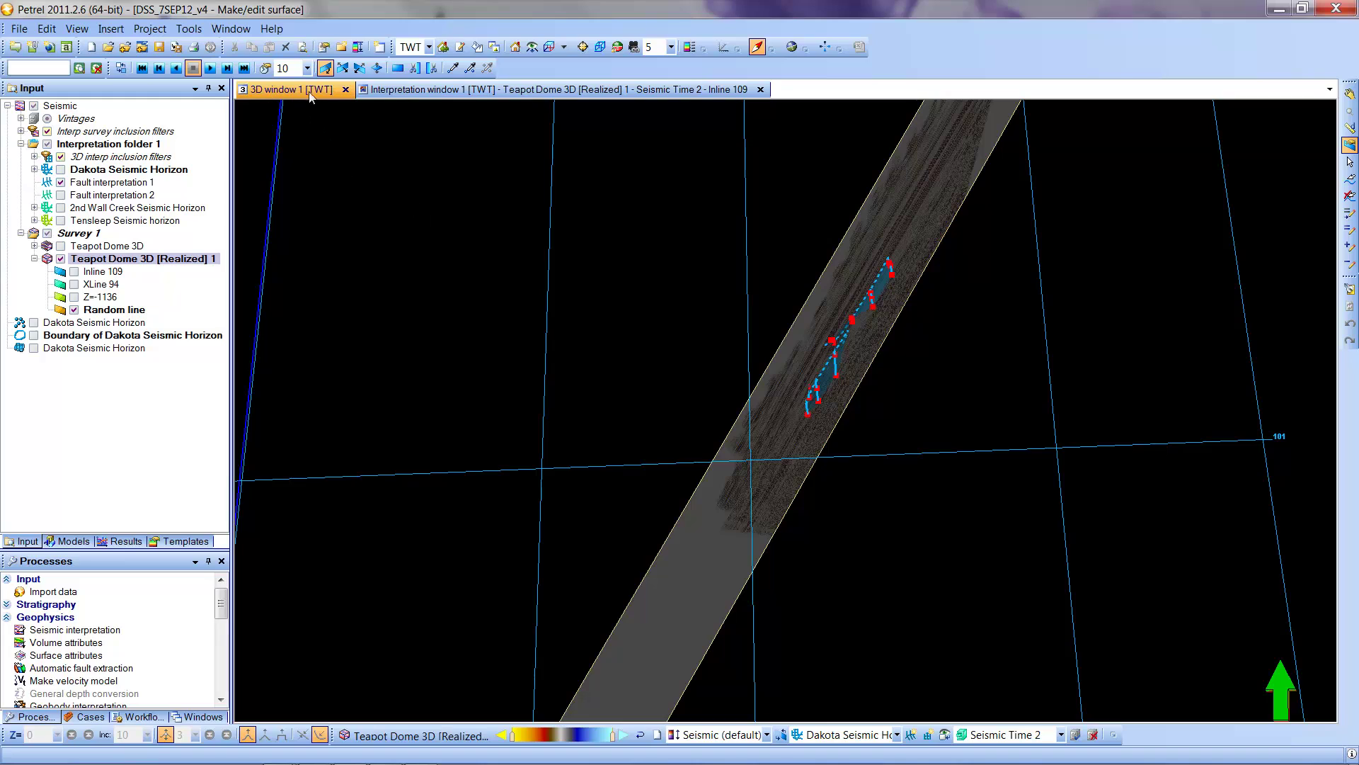
key(Escape)
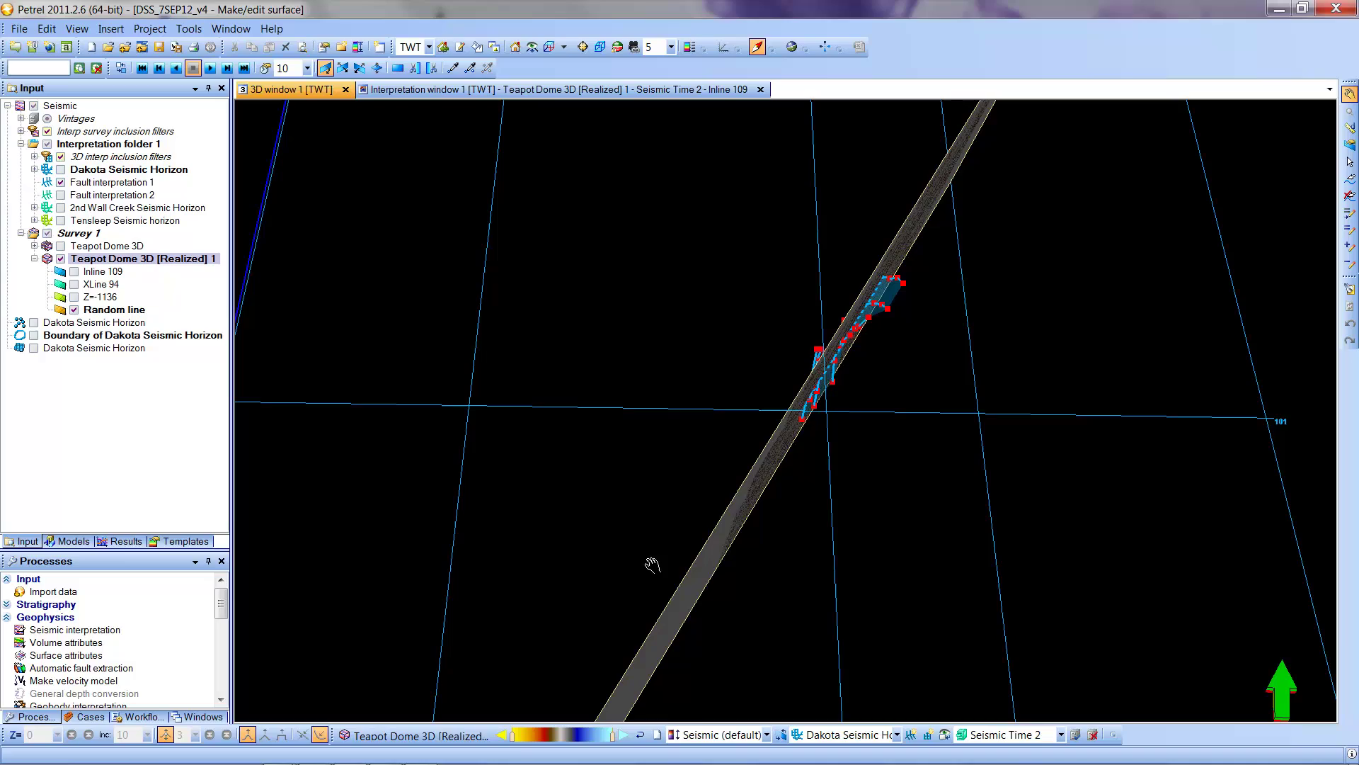
mouse_move(920, 474)
mouse_down()
mouse_move(841, 394)
mouse_move(919, 515)
mouse_move(910, 486)
mouse_move(917, 497)
mouse_up()
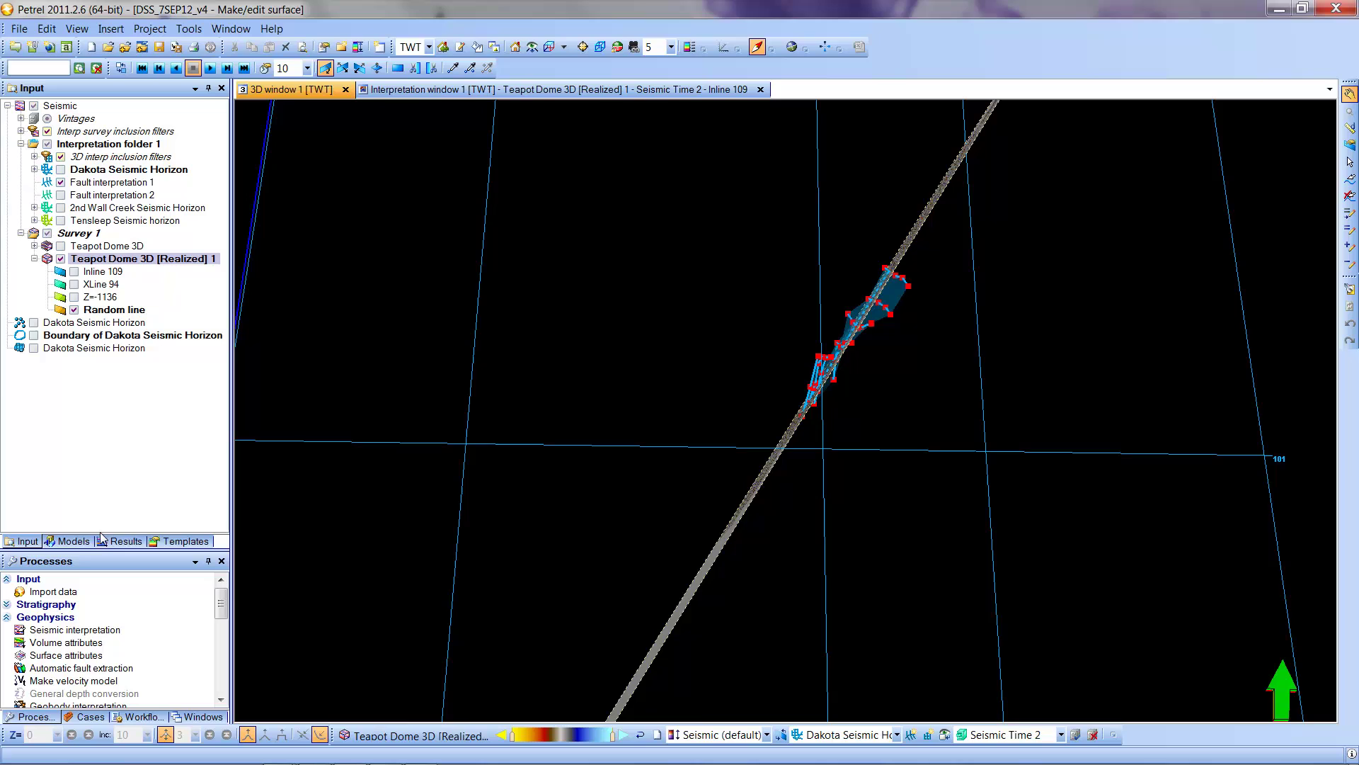
Step: Name the random line 'Fault Parallel' in its Info settings
double_click(106, 312)
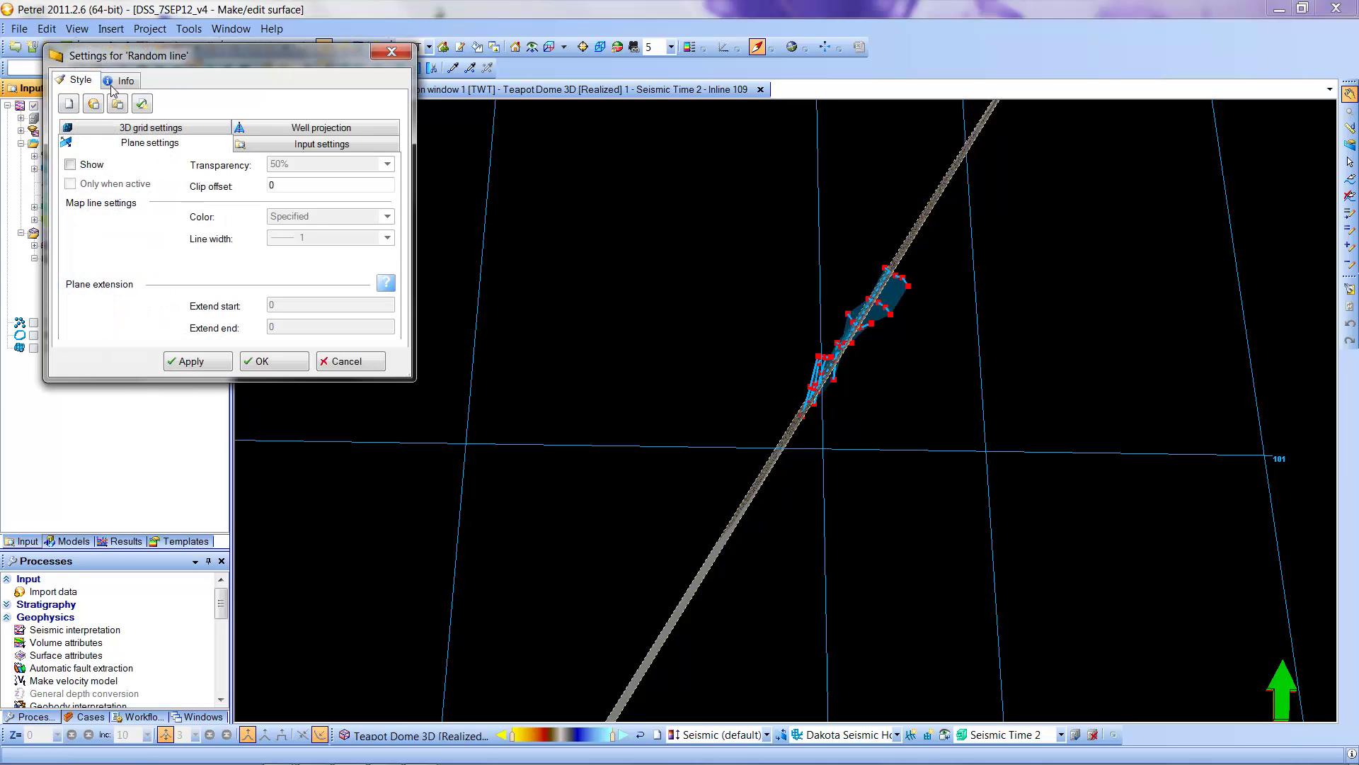
click(124, 82)
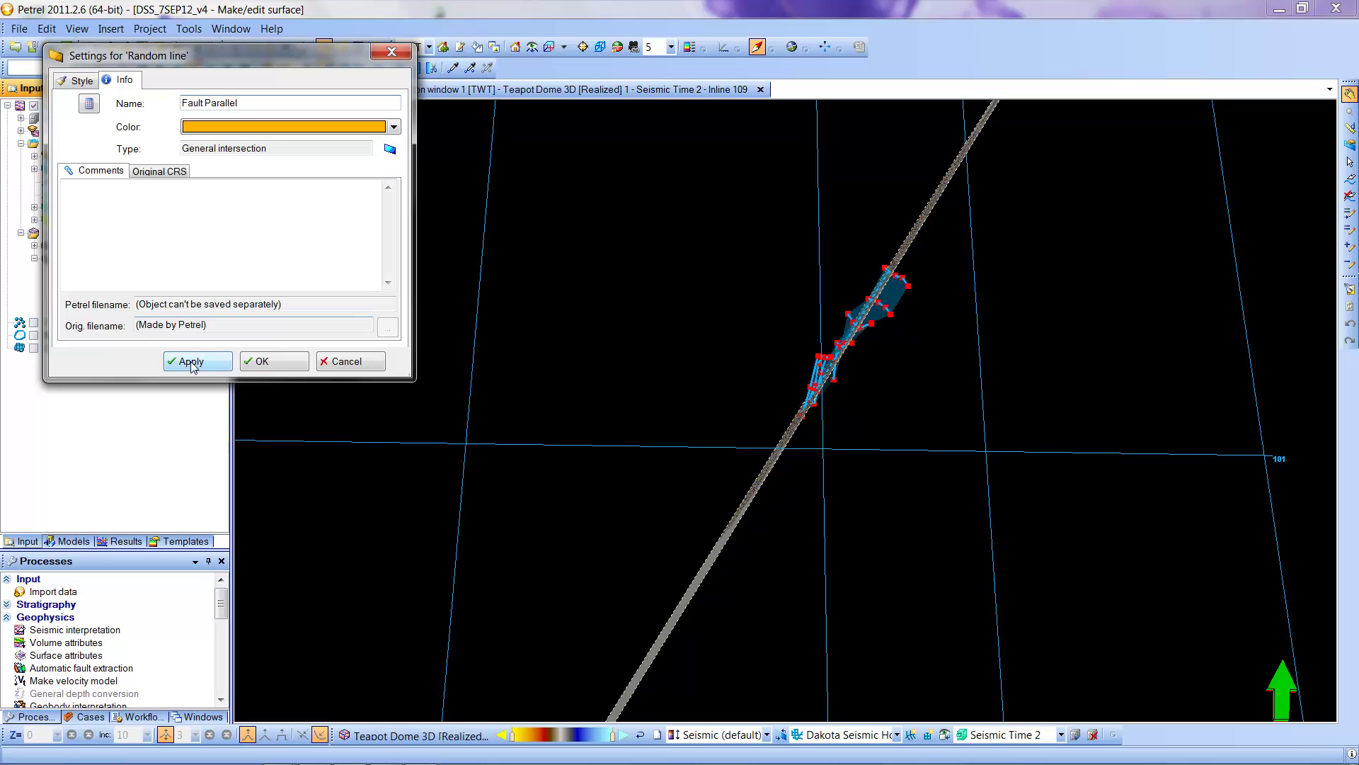
click(271, 363)
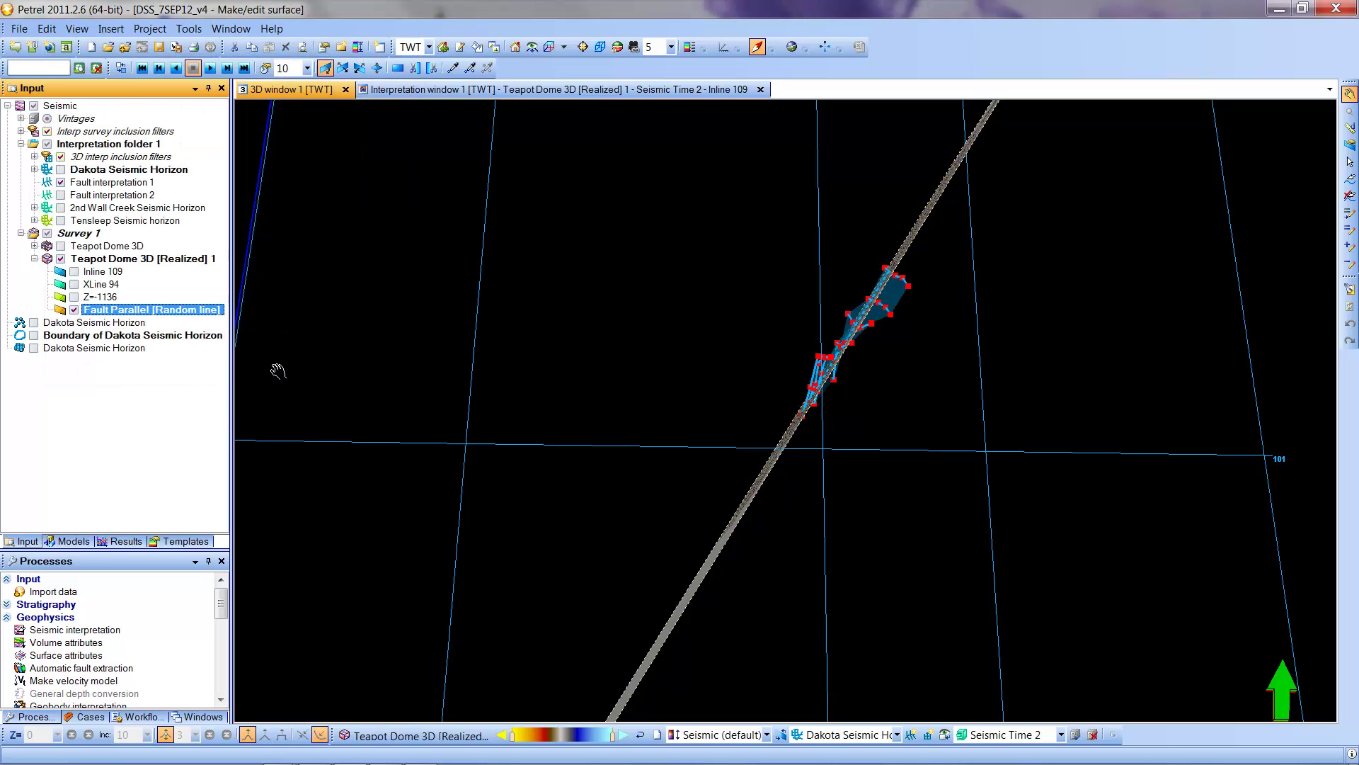
click(118, 259)
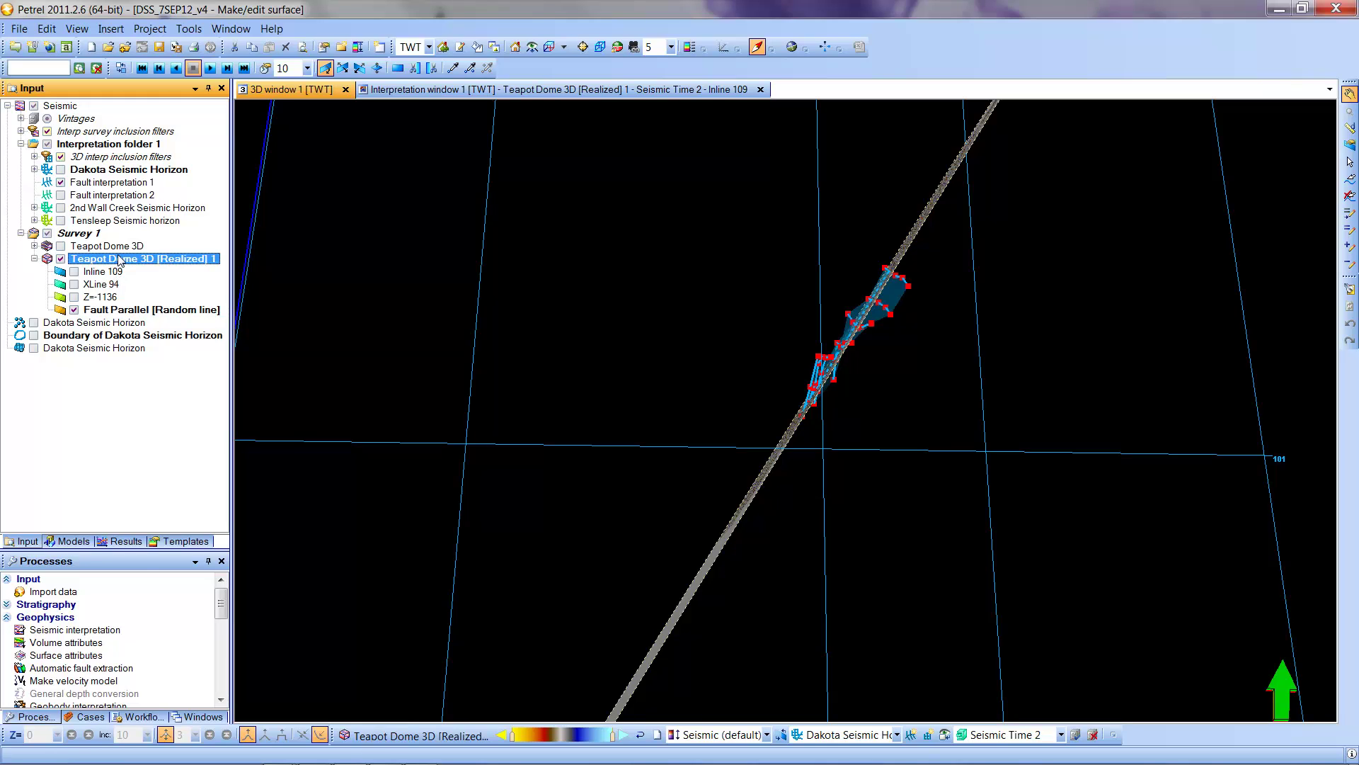
Step: Insert a second random line intersection and display it alongside Fault Parallel
right_click(119, 259)
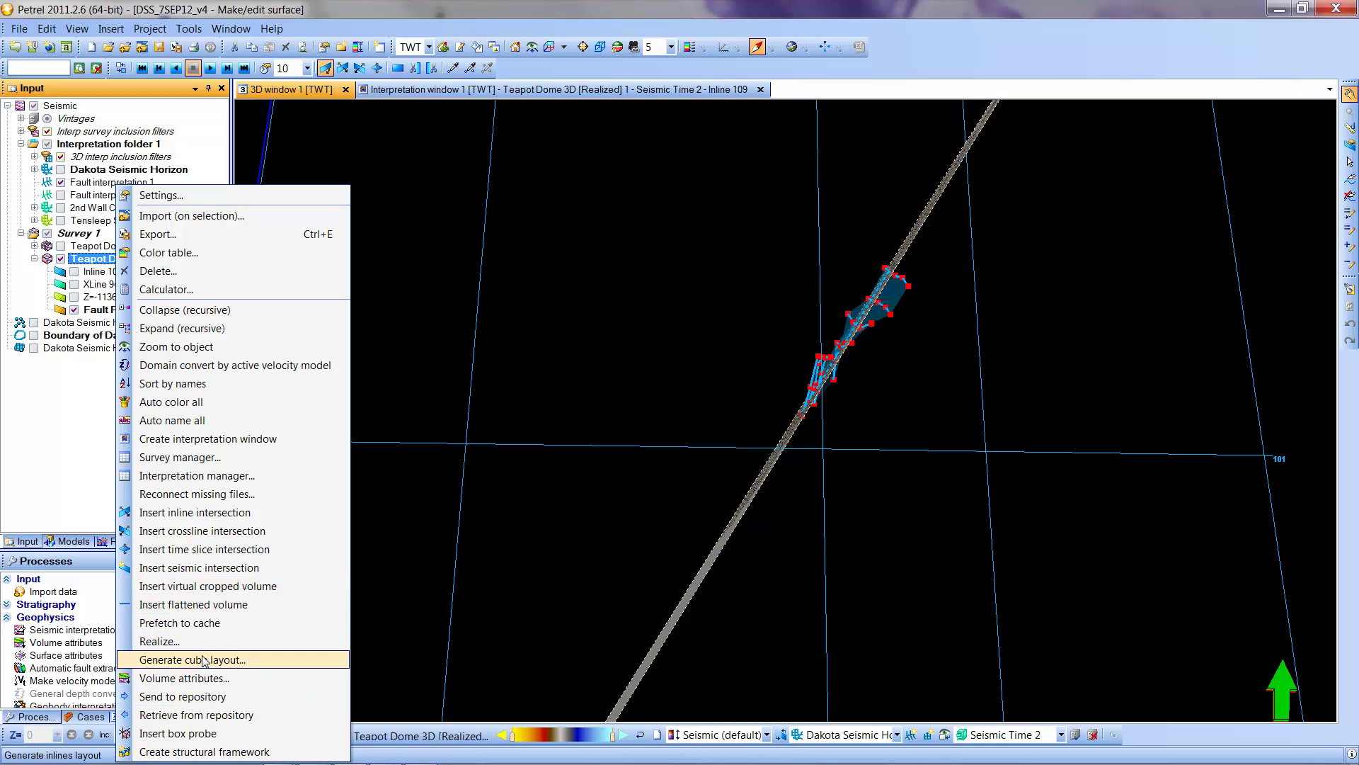
click(200, 571)
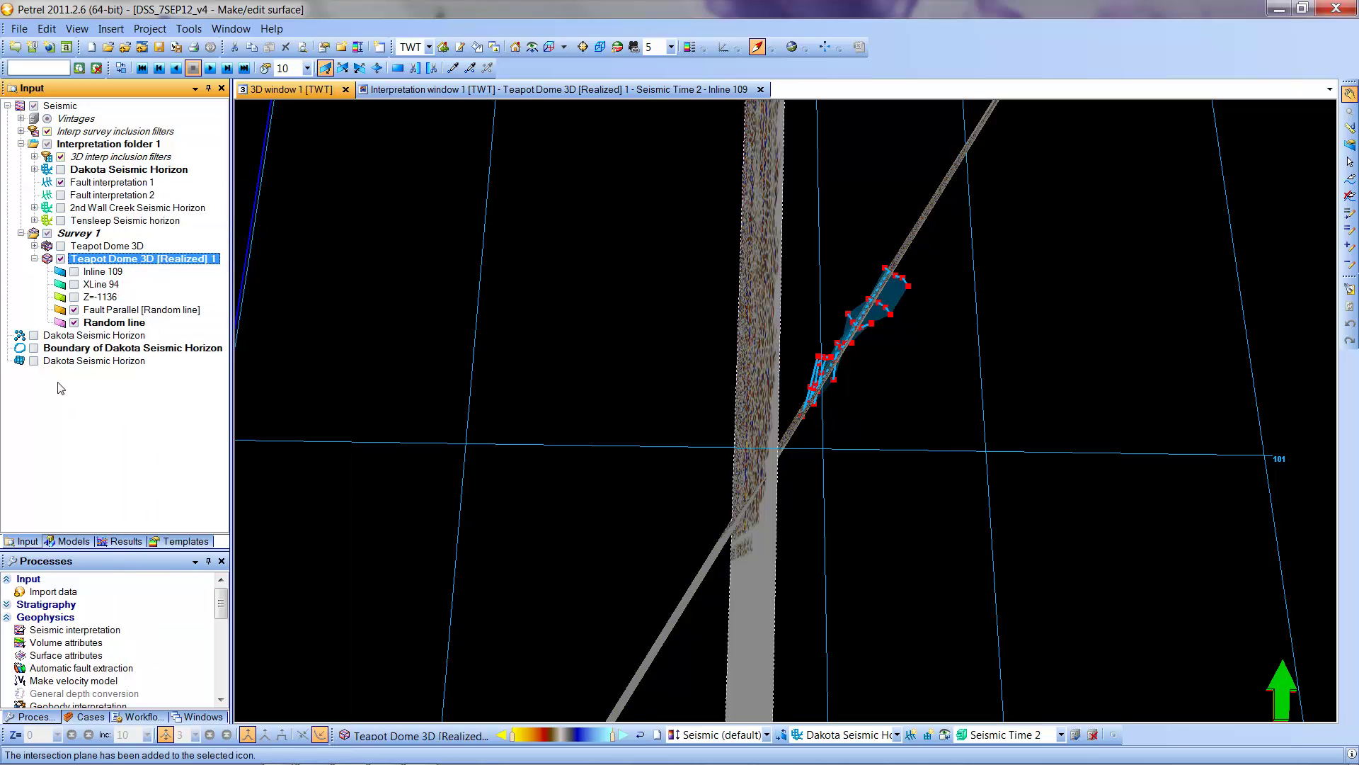
click(74, 309)
click(74, 322)
Step: Rotate the new random line plane so it cuts across the fault sticks
mouse_move(754, 619)
mouse_down()
mouse_move(779, 609)
mouse_move(736, 617)
mouse_up()
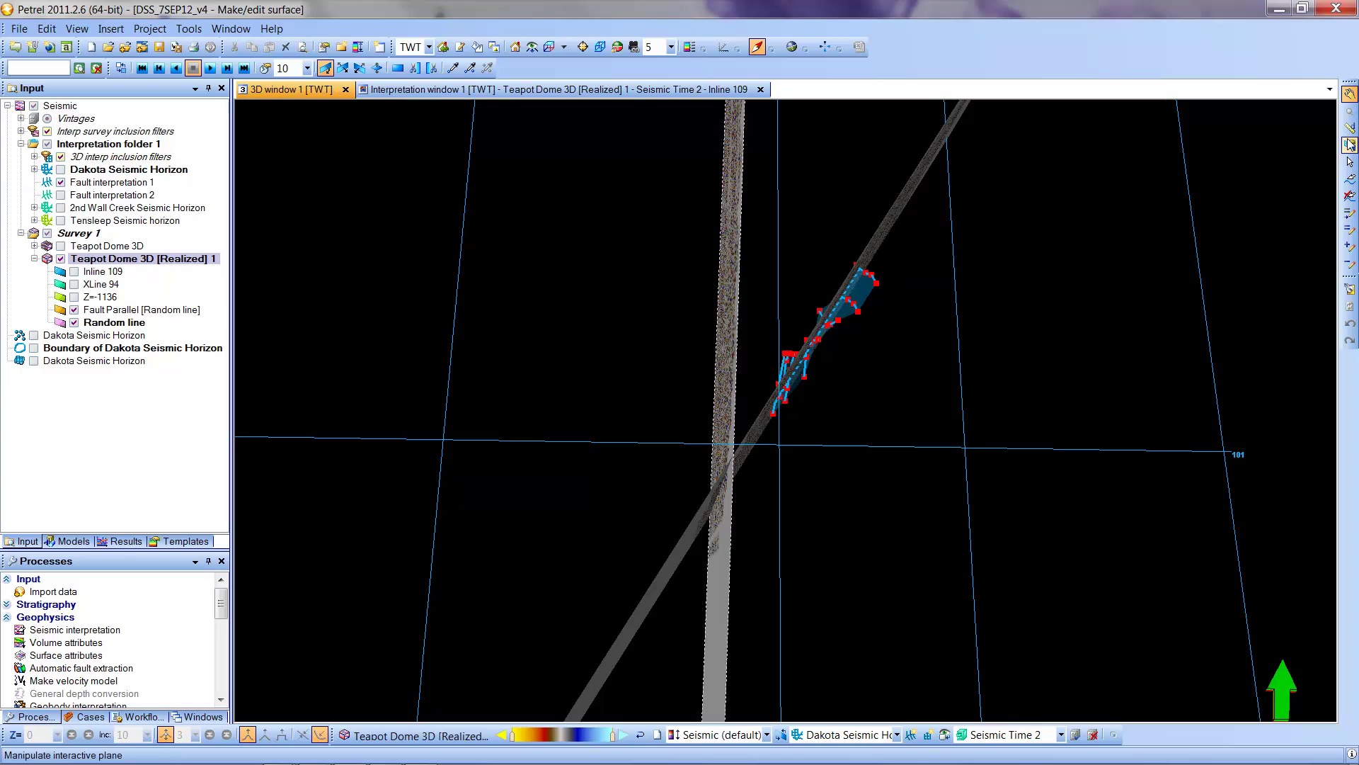
click(1345, 146)
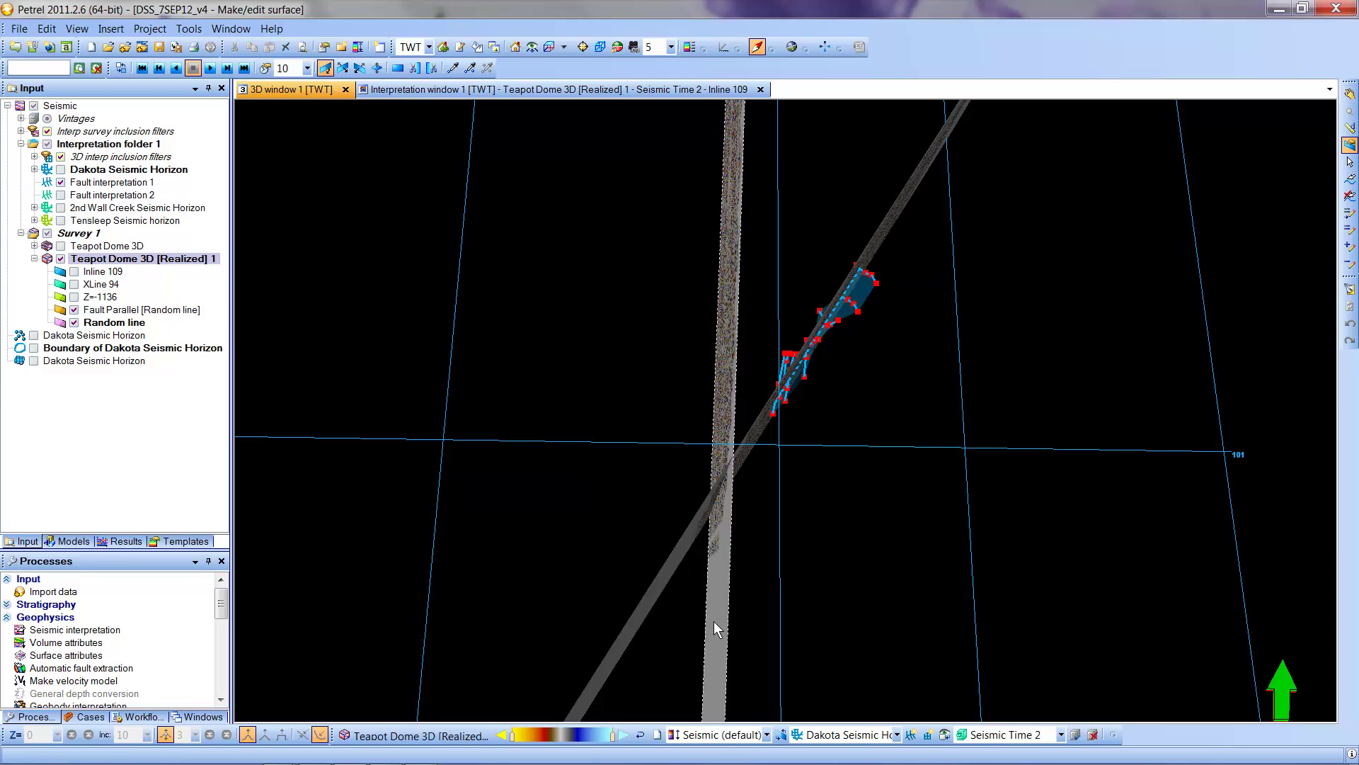
drag(718, 623, 520, 476)
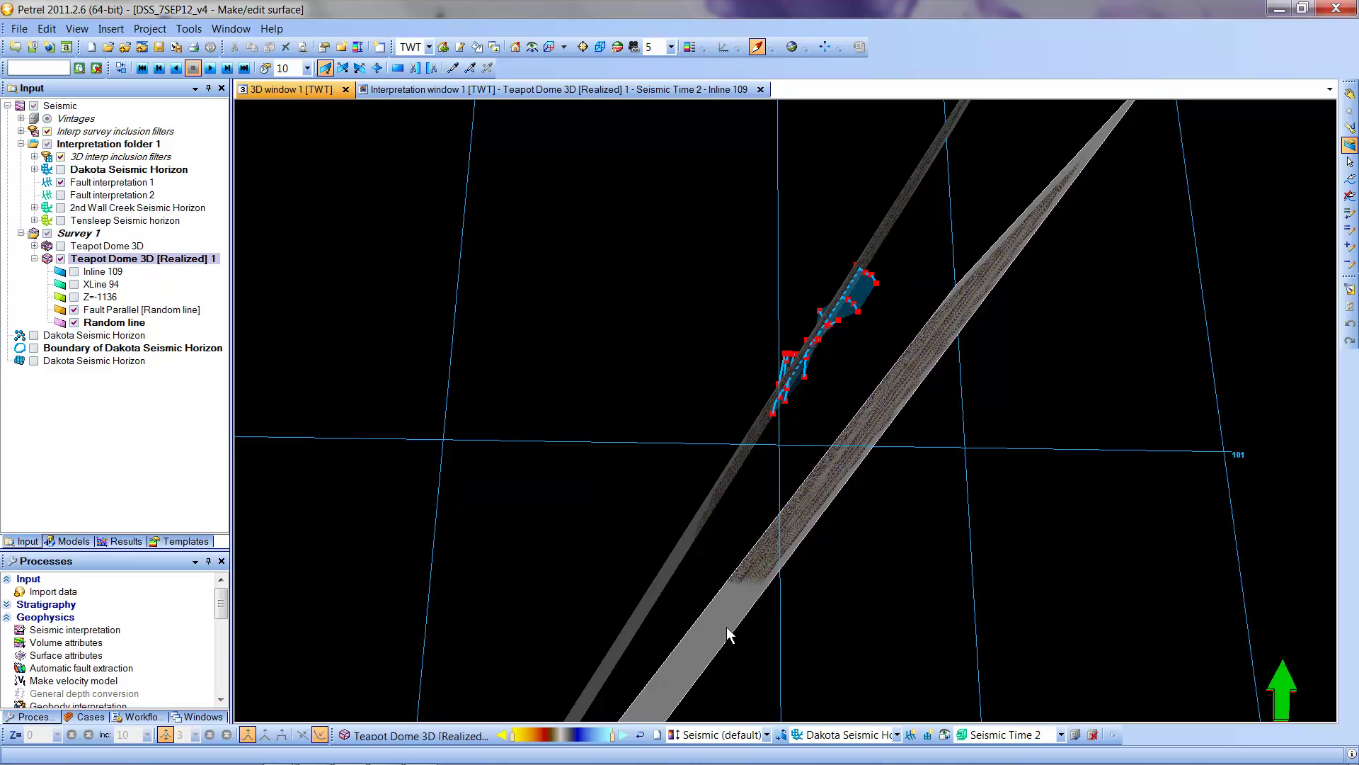
drag(723, 618, 631, 512)
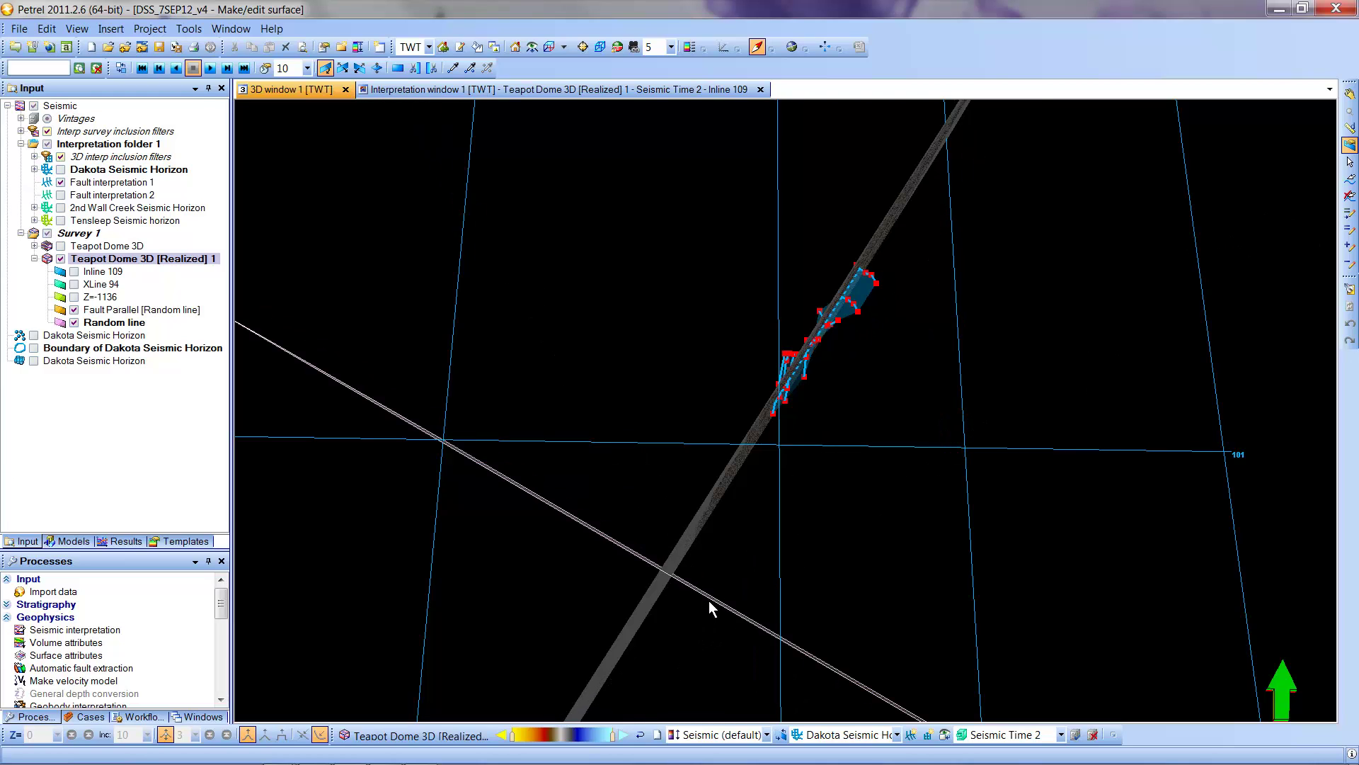
drag(711, 597, 711, 597)
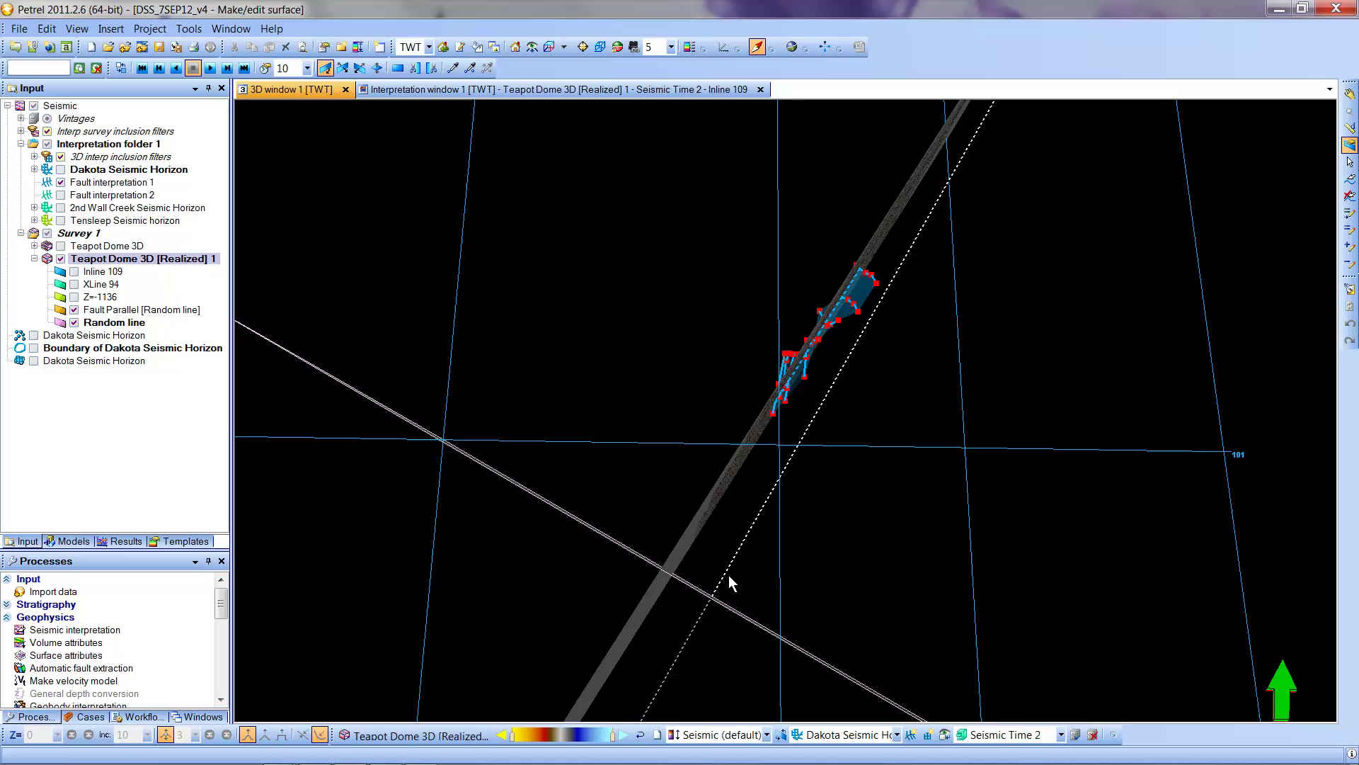
drag(983, 332, 910, 276)
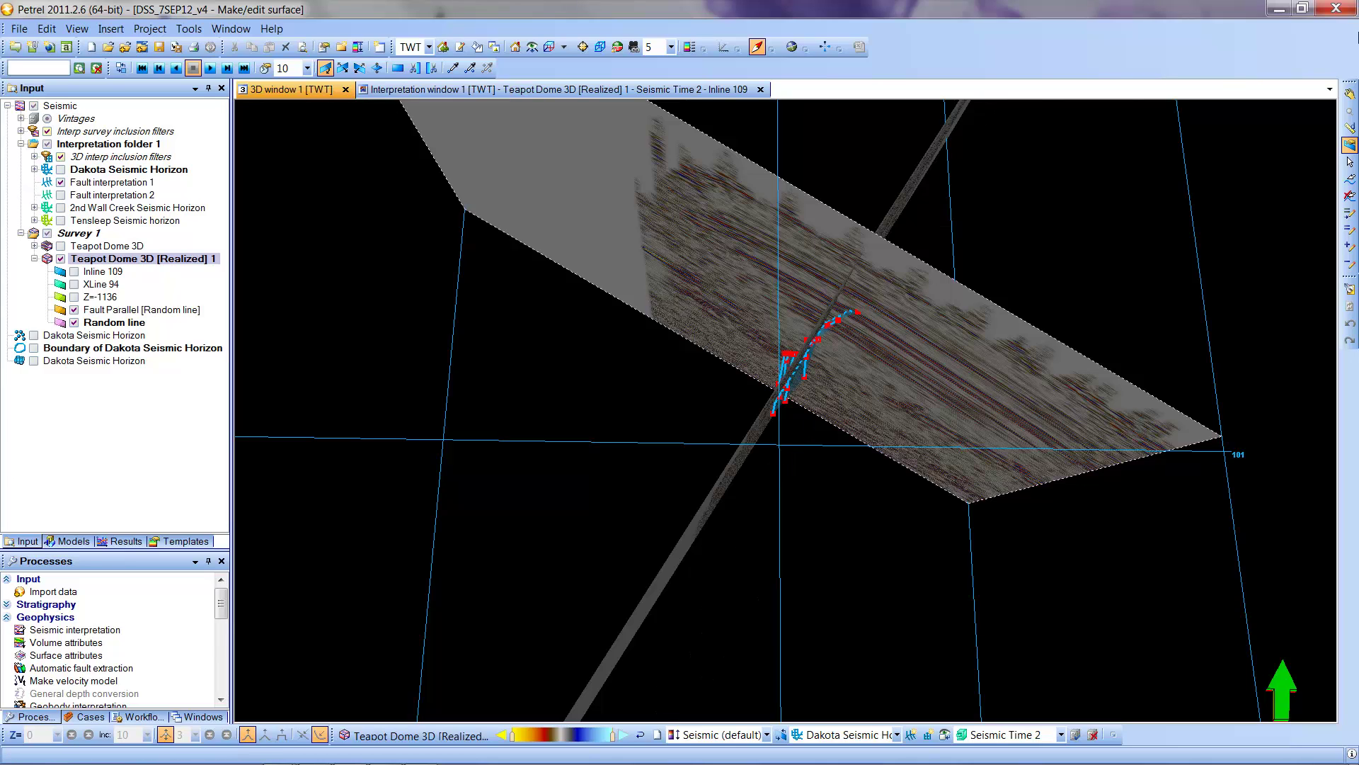
Step: Orbit the 3D view until Fault Parallel and the new random line form a cross at the fault
click(1350, 92)
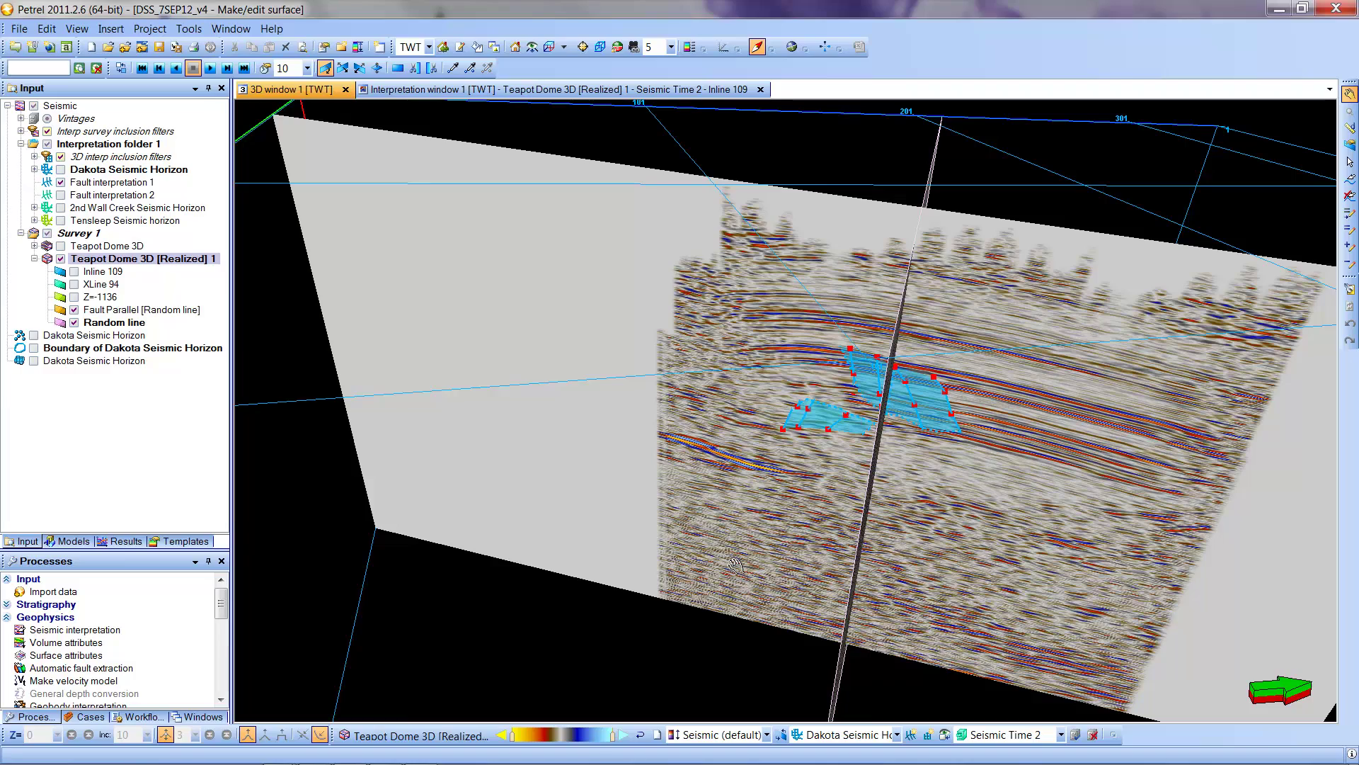
drag(735, 276, 679, 485)
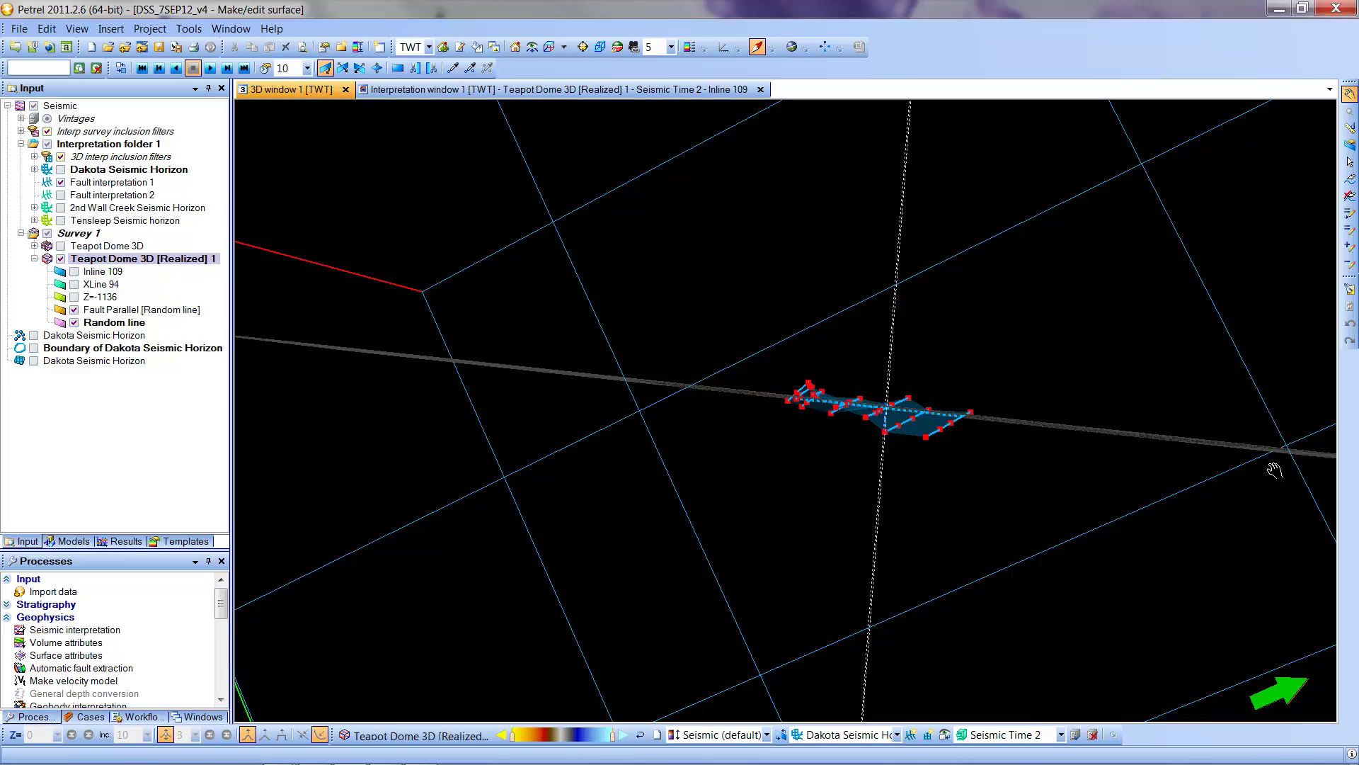
drag(1287, 402, 1100, 269)
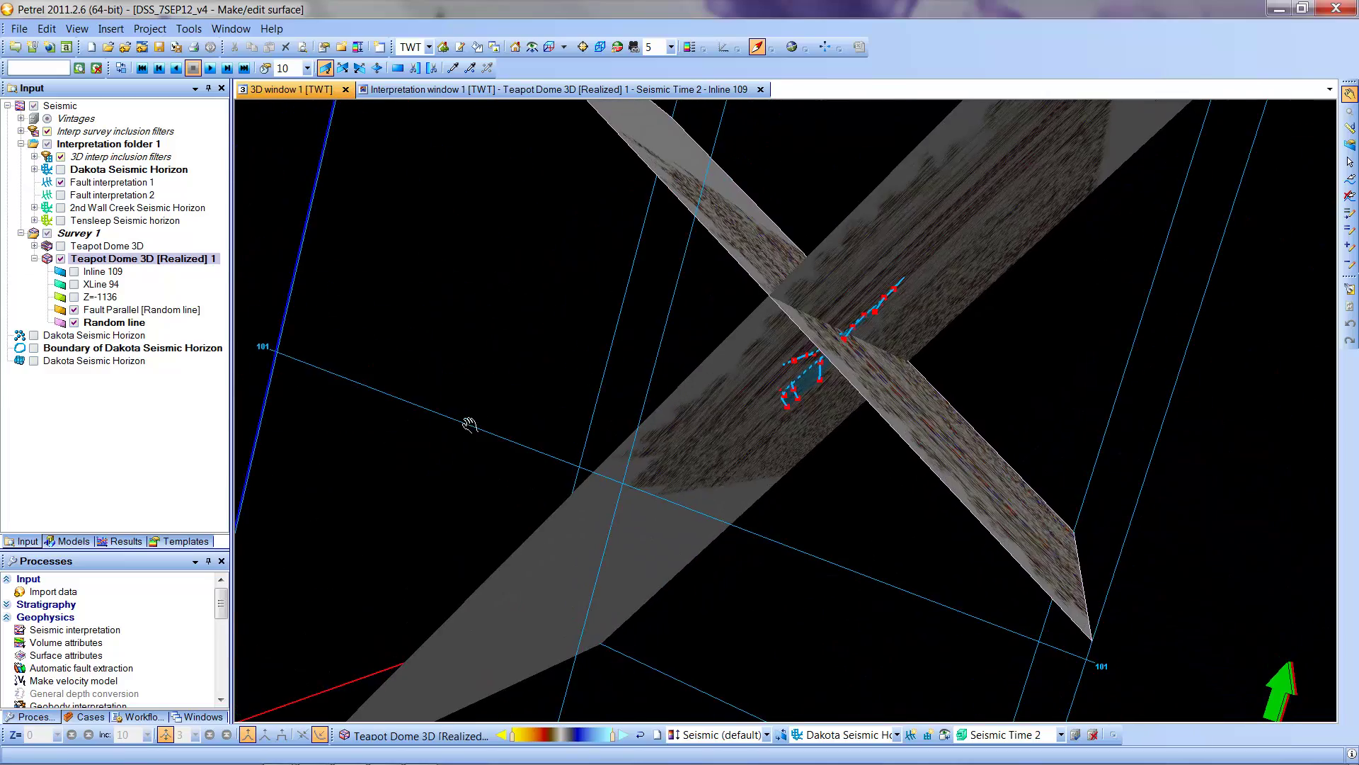
drag(470, 424, 984, 160)
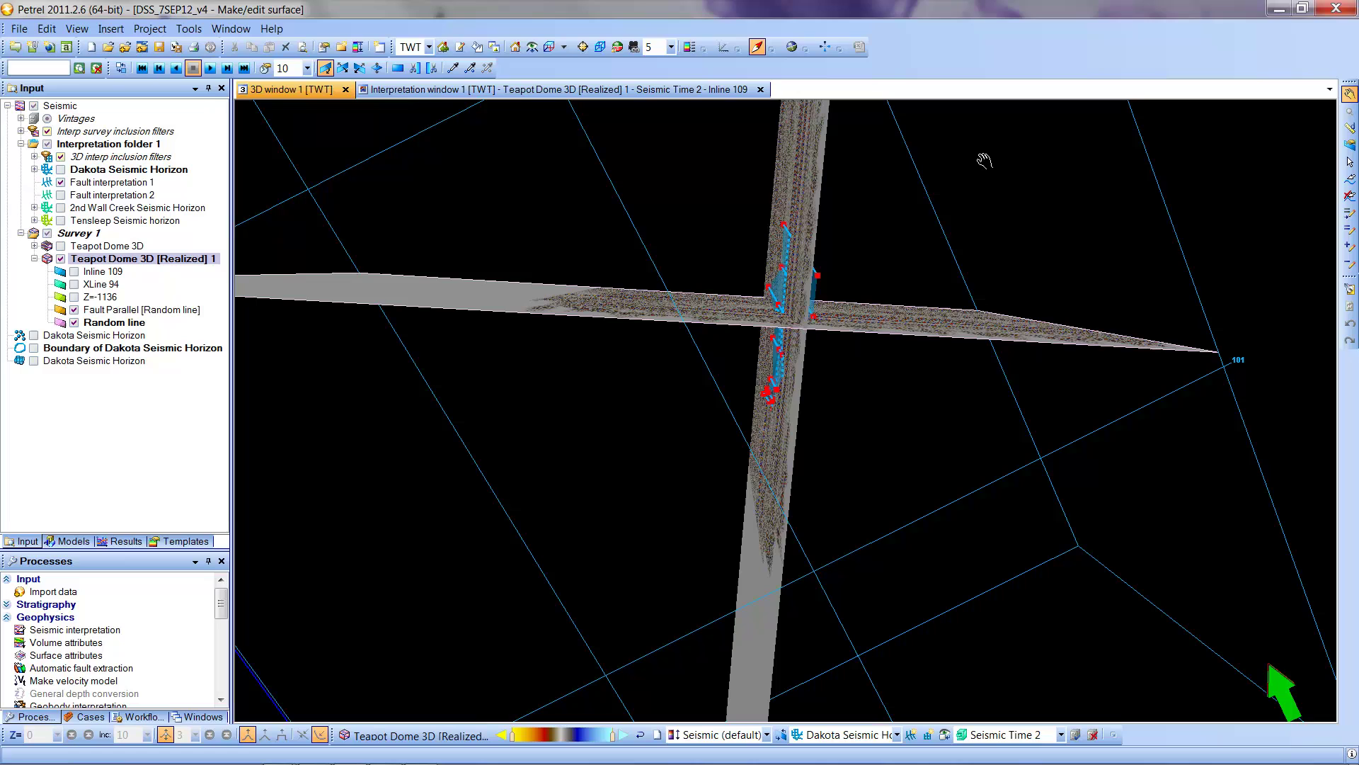
Step: Name the second random line 'Fault Normal' in its Info settings
double_click(103, 324)
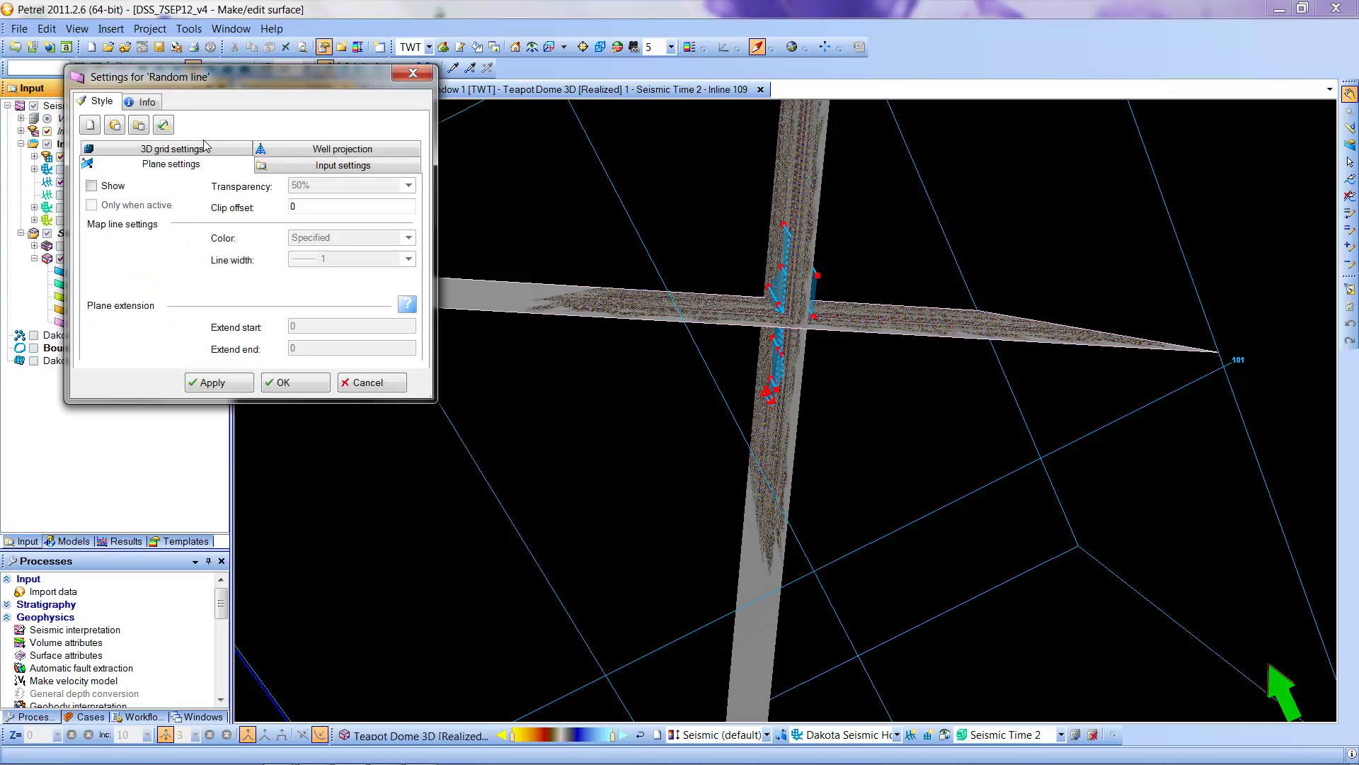
click(134, 103)
click(224, 124)
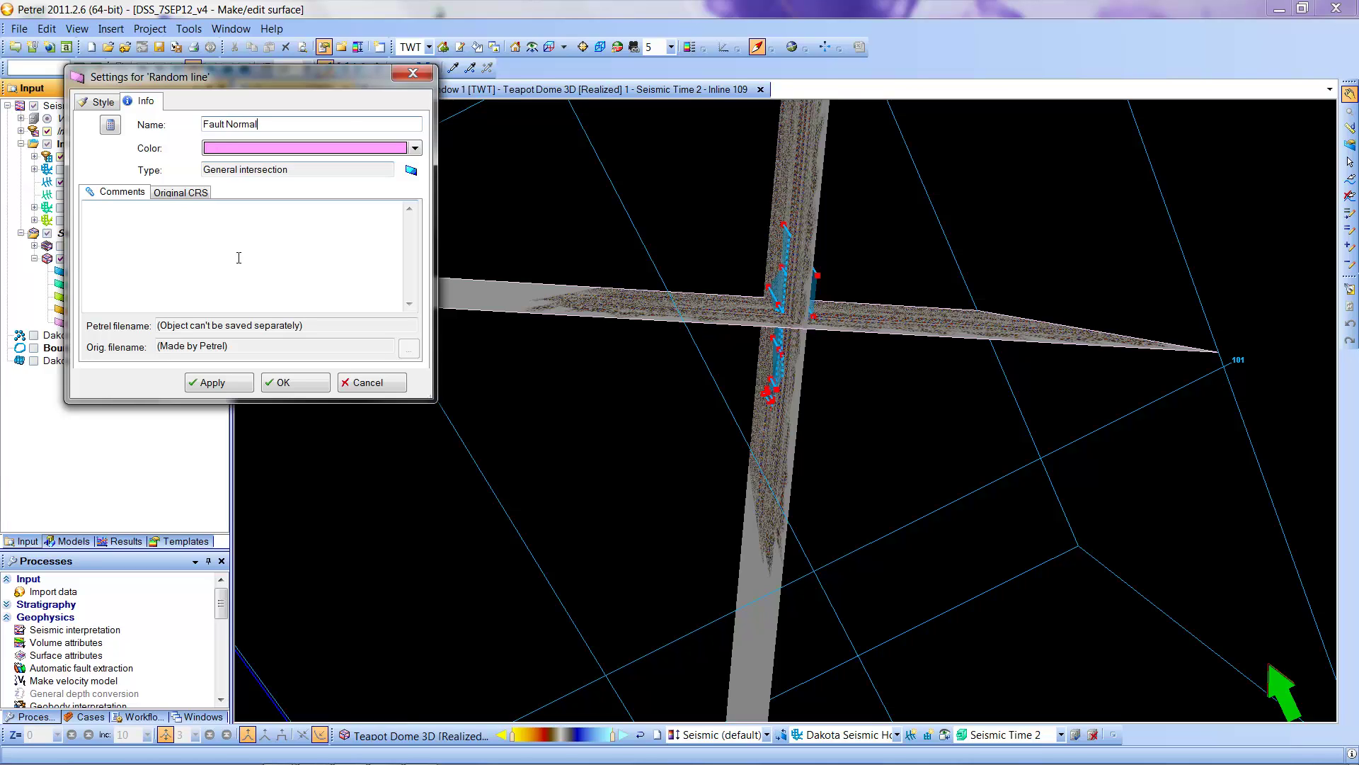
click(304, 388)
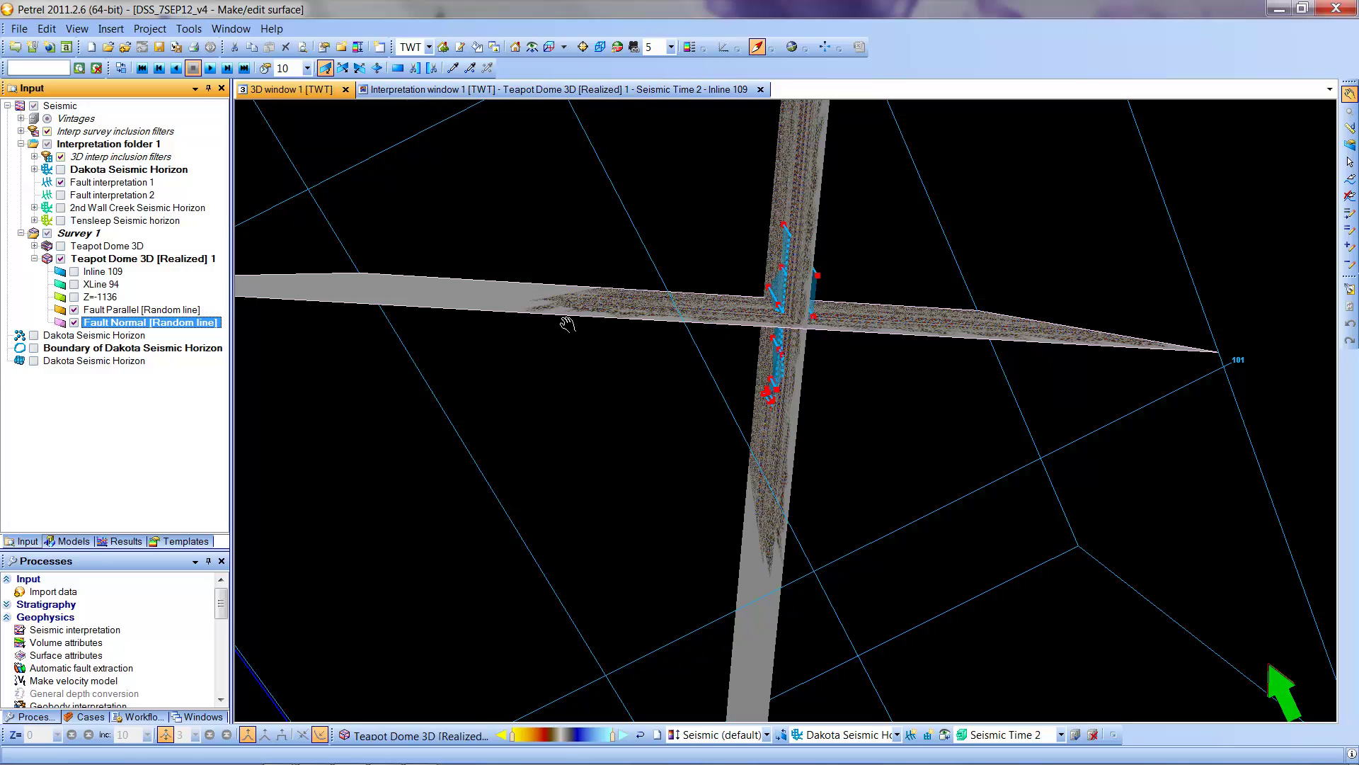
Step: Display Fault Parallel instead of Inline 109 in Interpretation window 1, panned to the upper horizons
click(416, 91)
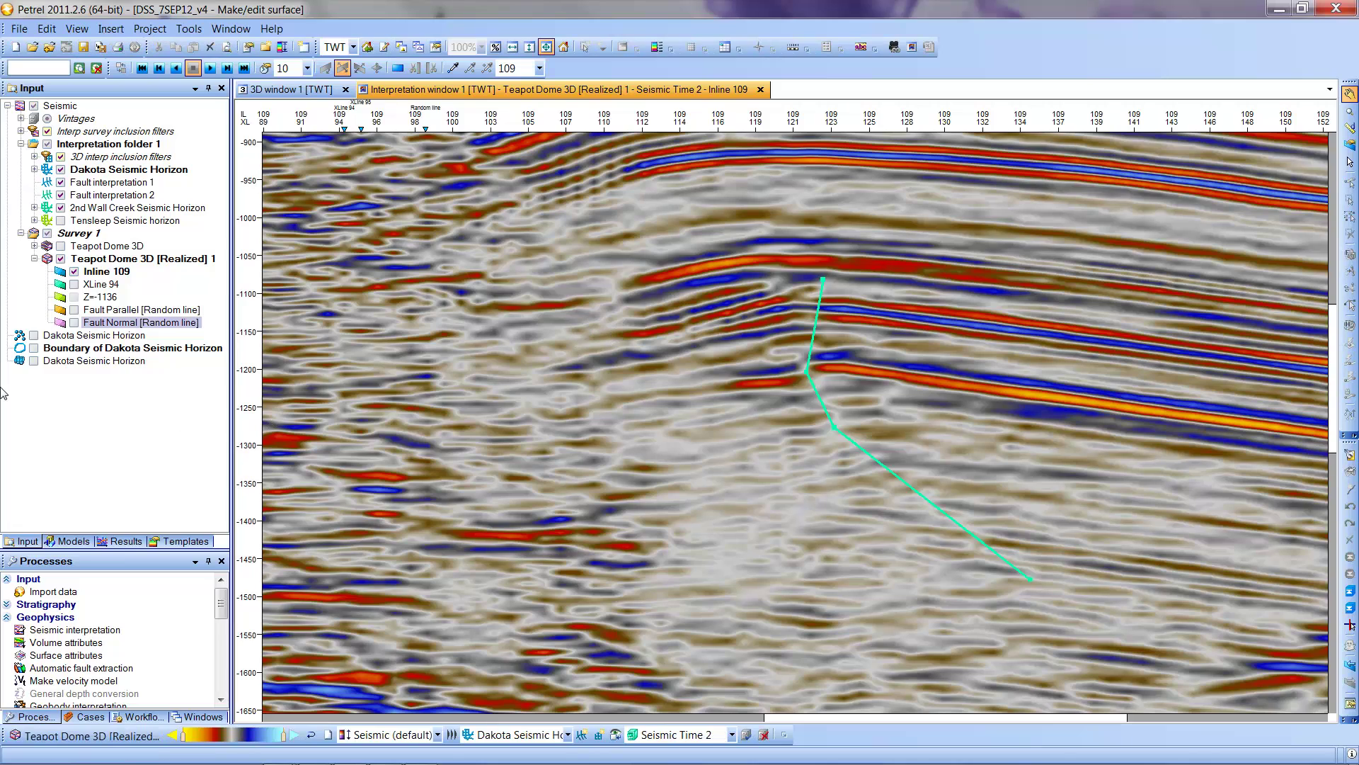
click(74, 271)
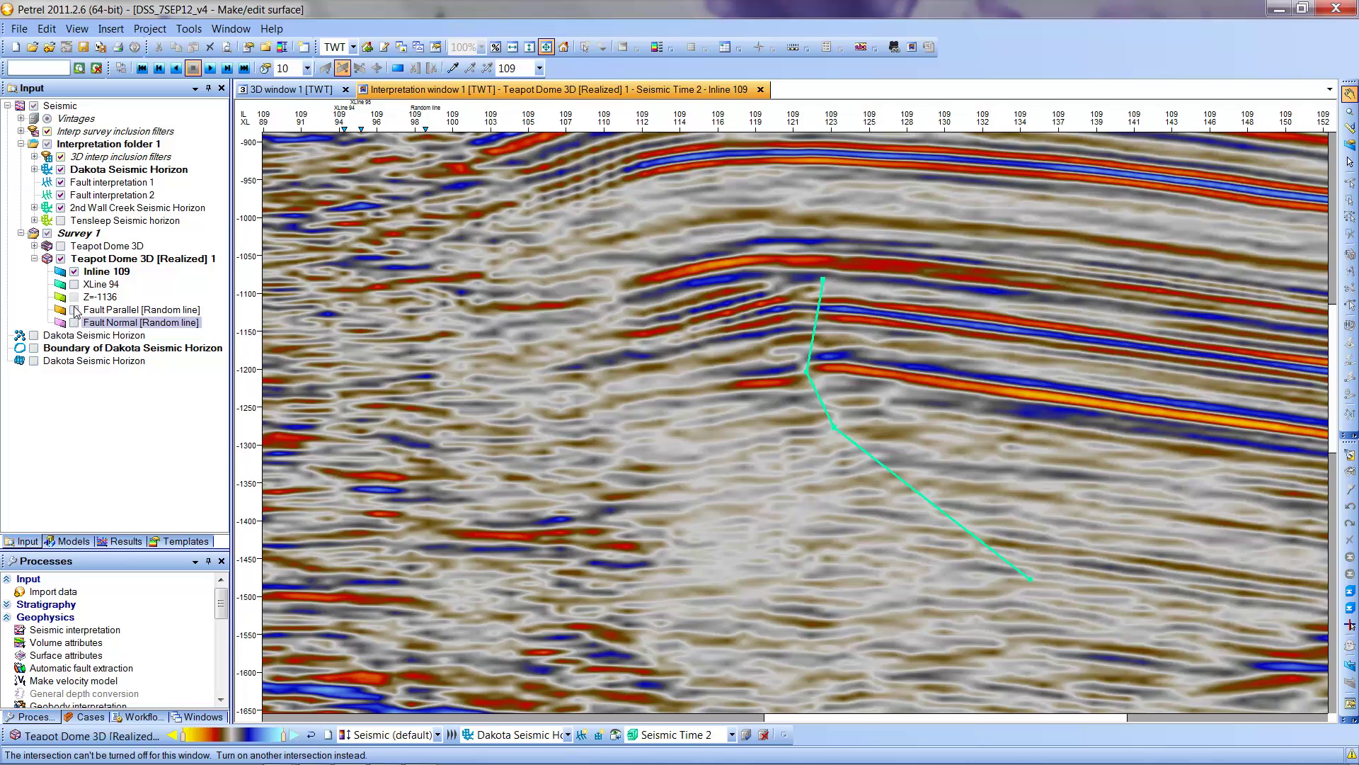
click(75, 310)
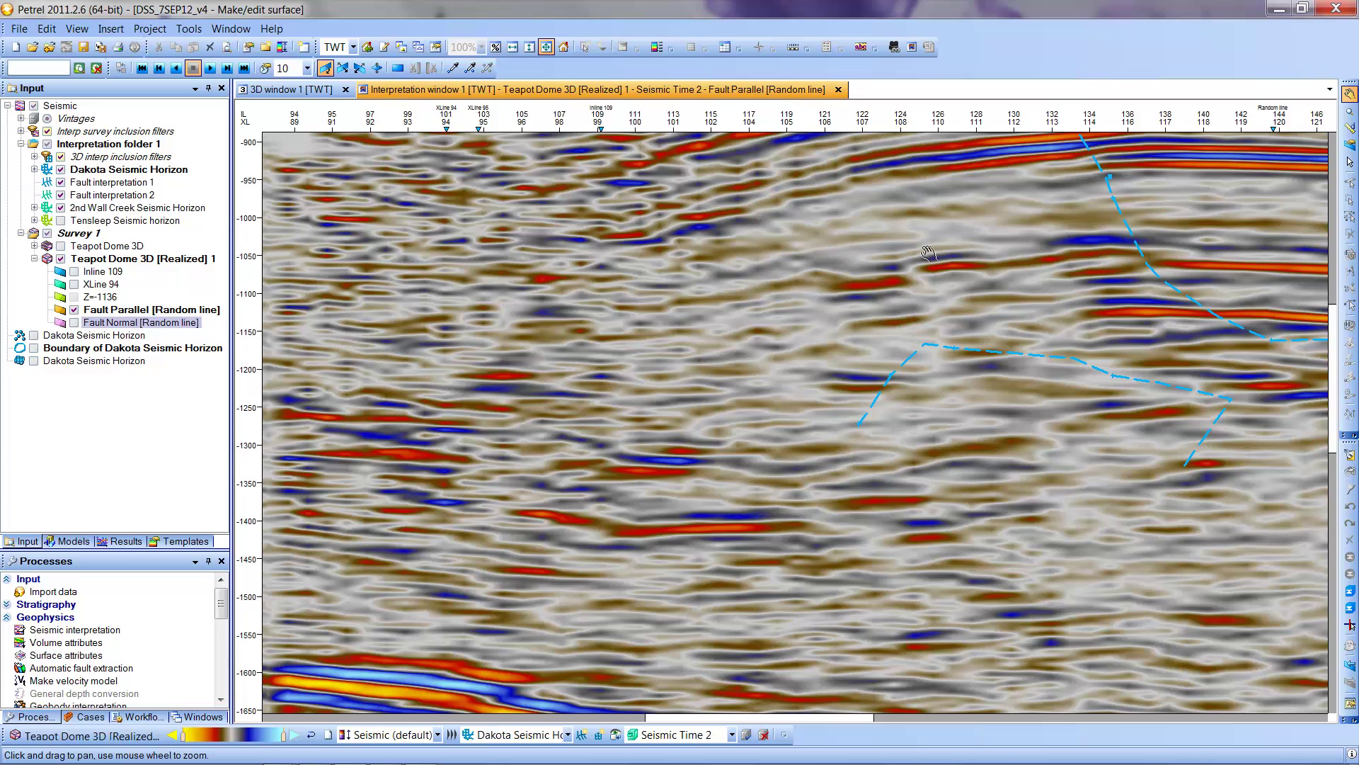
drag(913, 263, 539, 525)
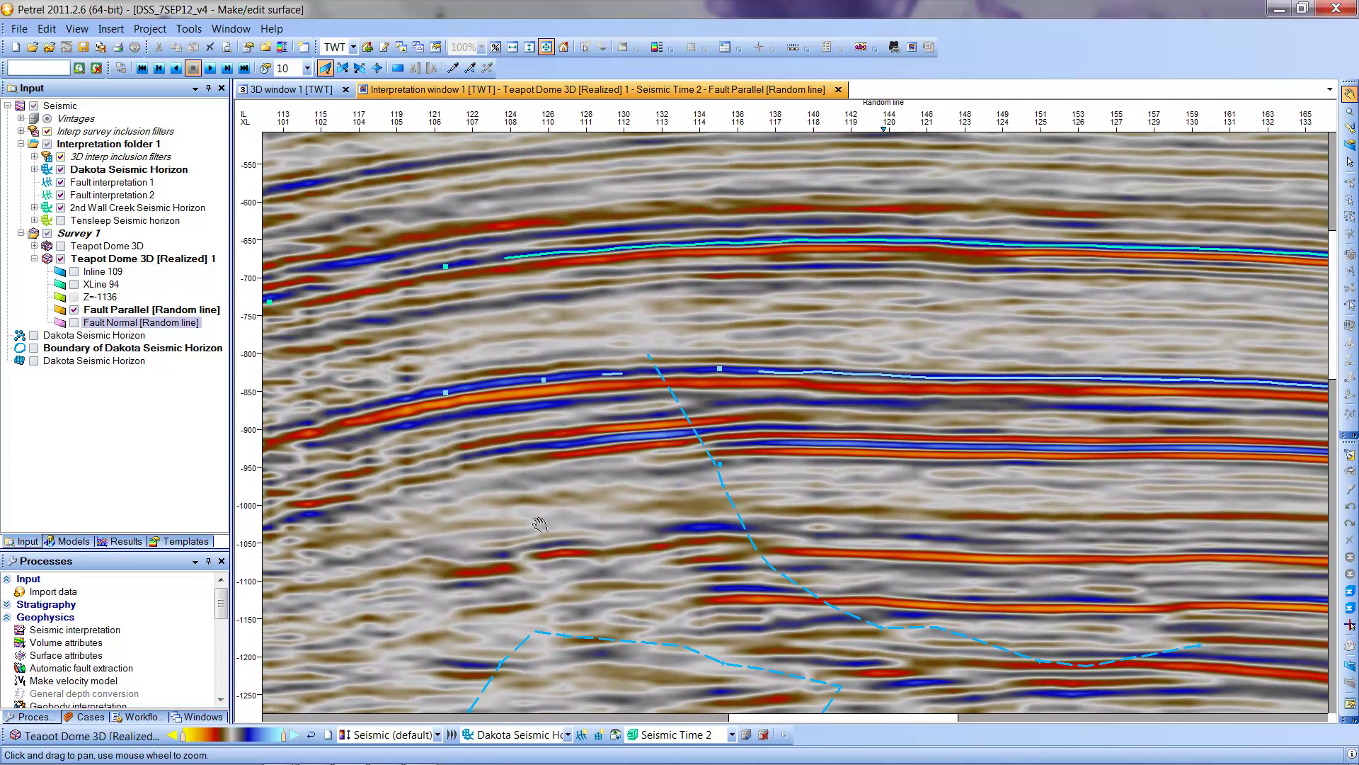
Step: Measure along the horizon on Fault Parallel, reading a strike heading of 30.3
click(1351, 128)
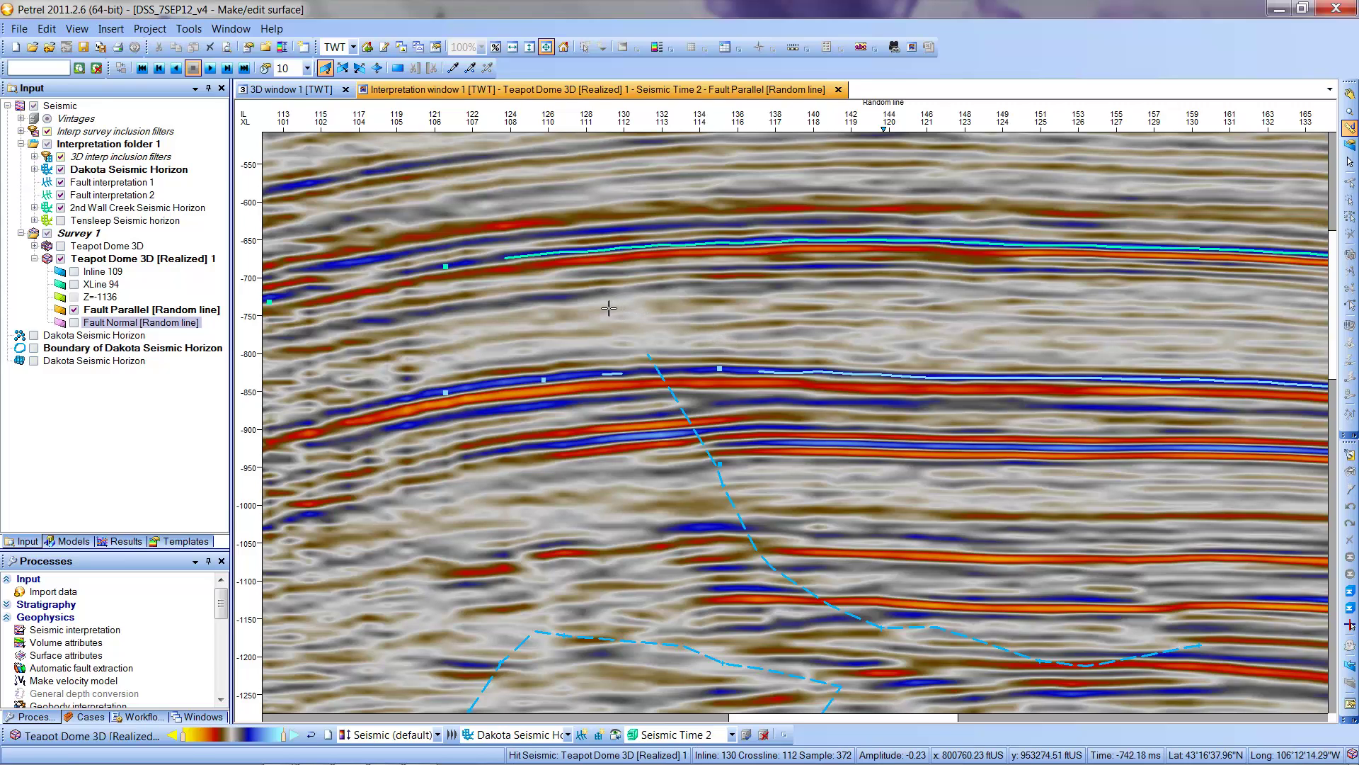
drag(601, 305, 1090, 306)
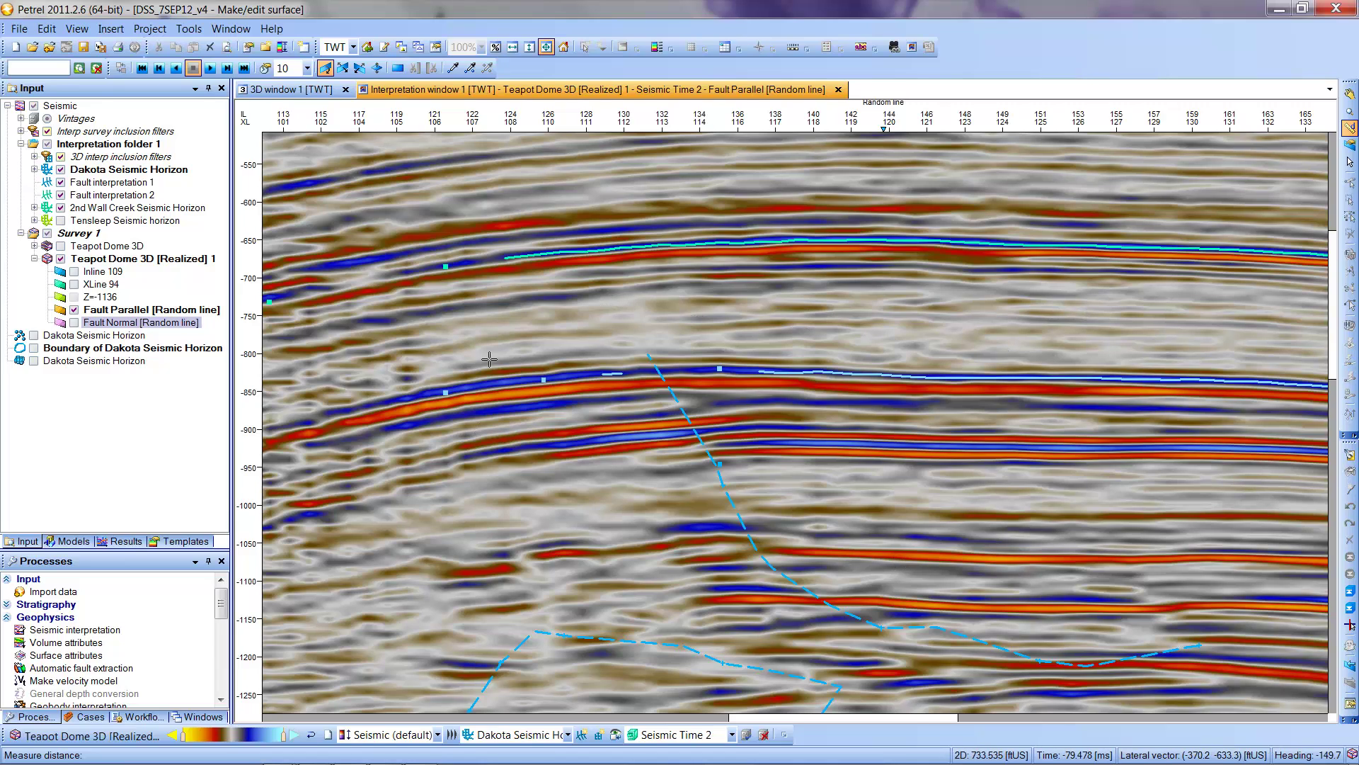
click(600, 306)
click(449, 361)
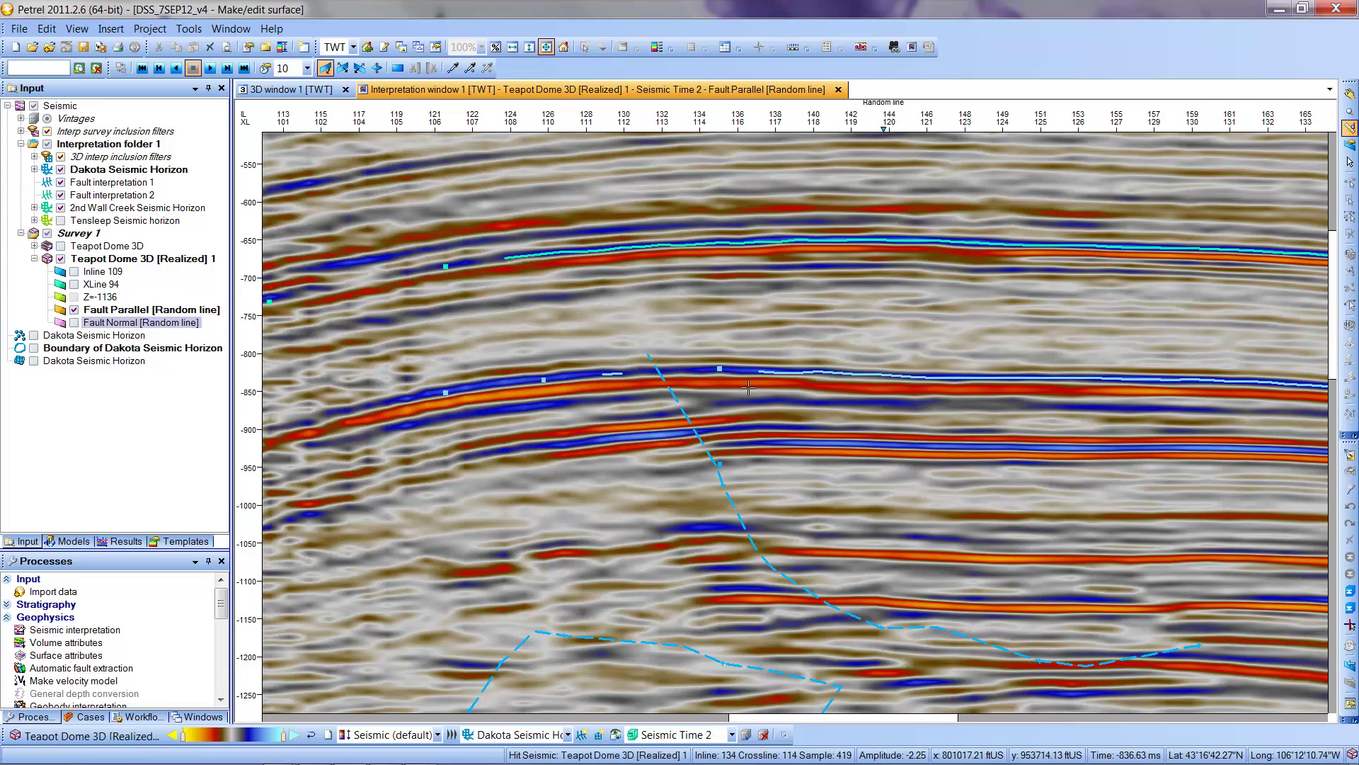
click(1196, 346)
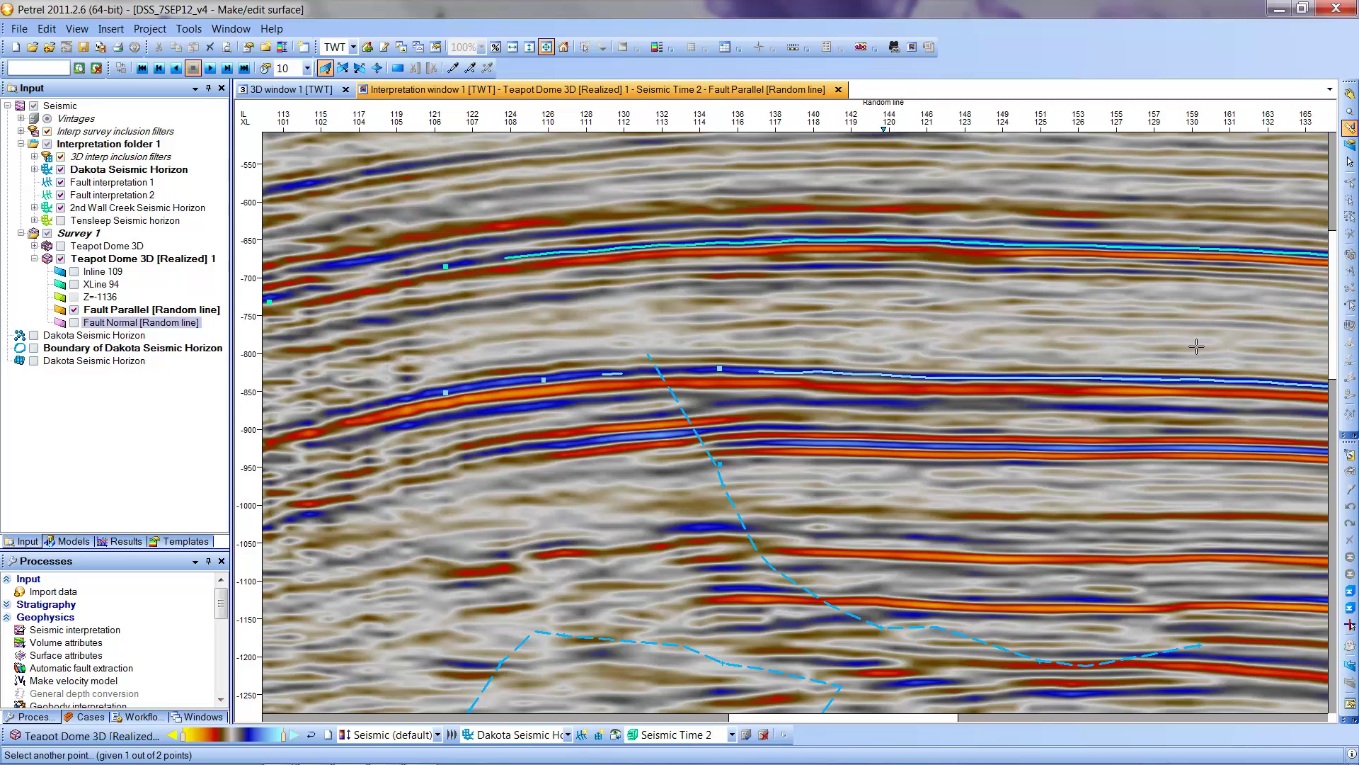
click(613, 345)
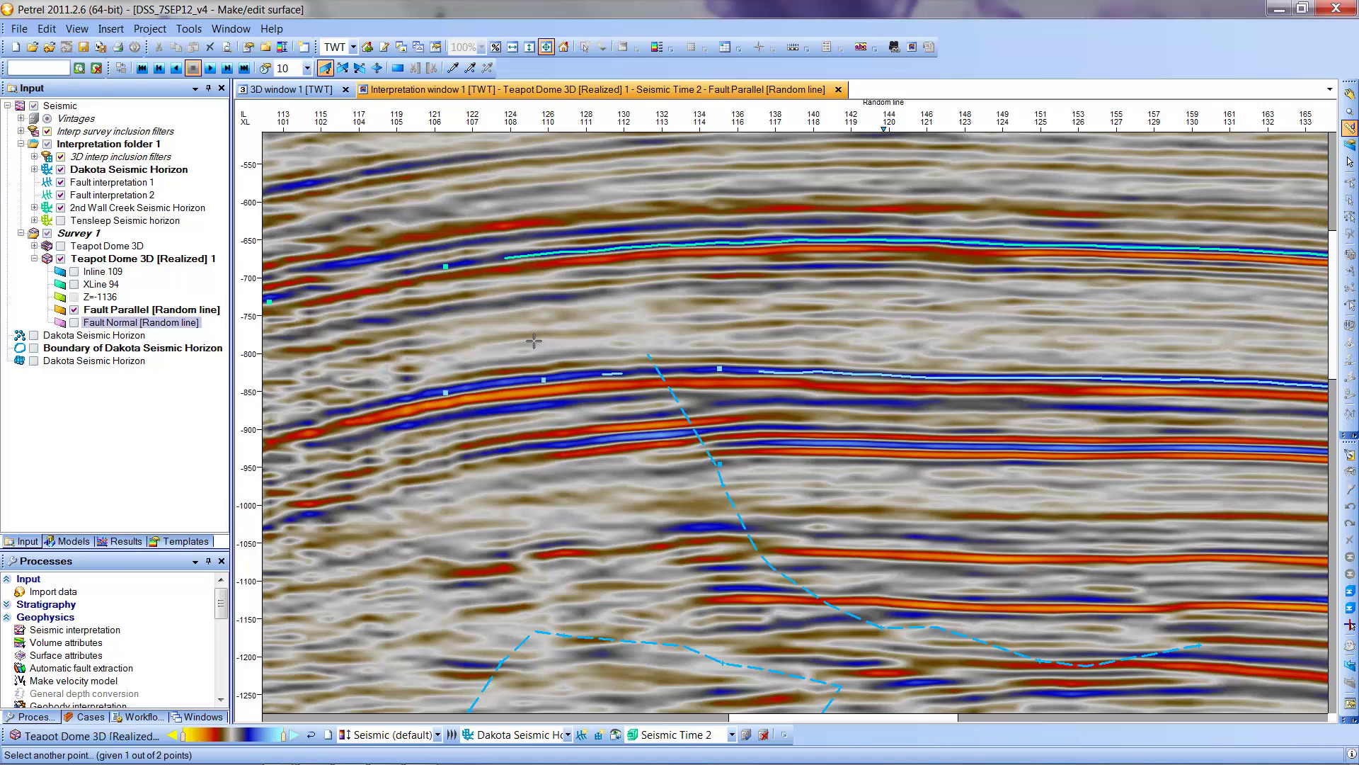
click(574, 344)
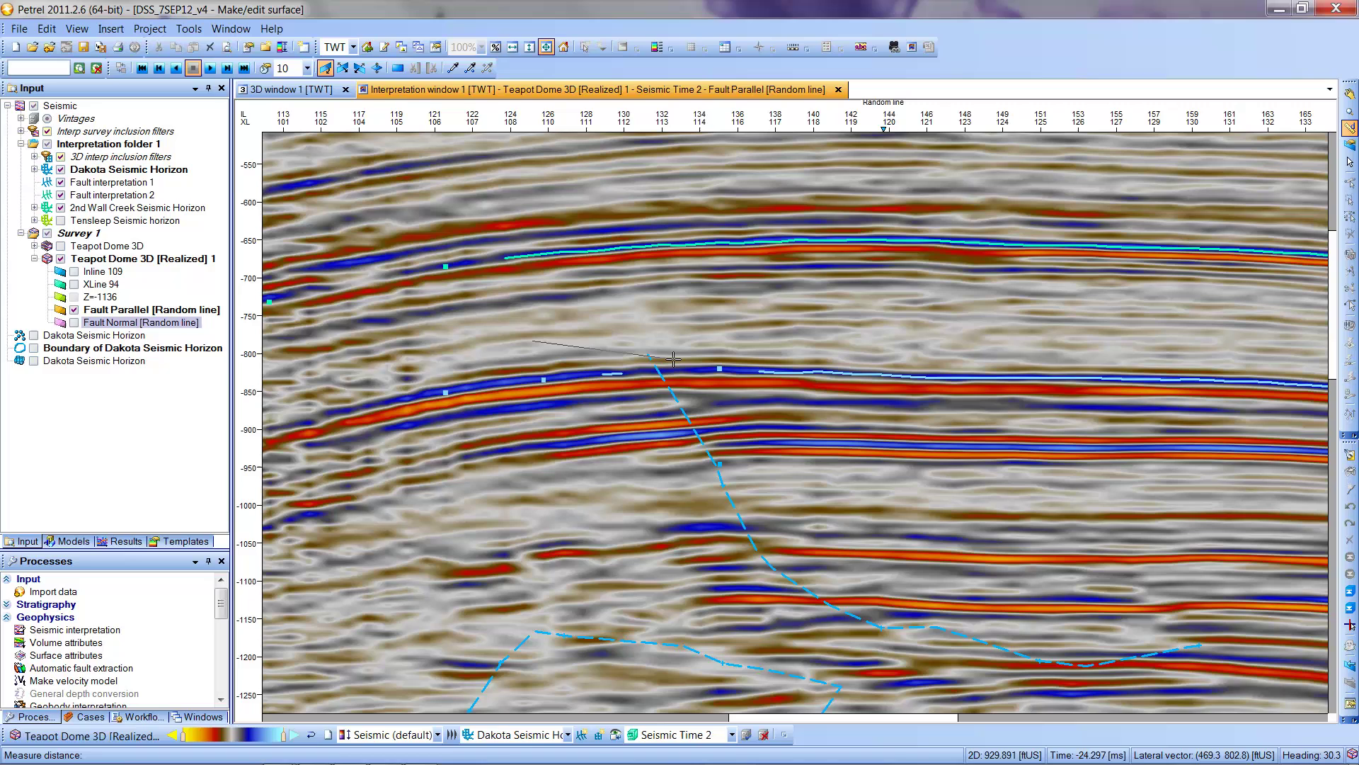
Step: Display the Fault Normal section and pan until the fault sits mid-window
click(73, 322)
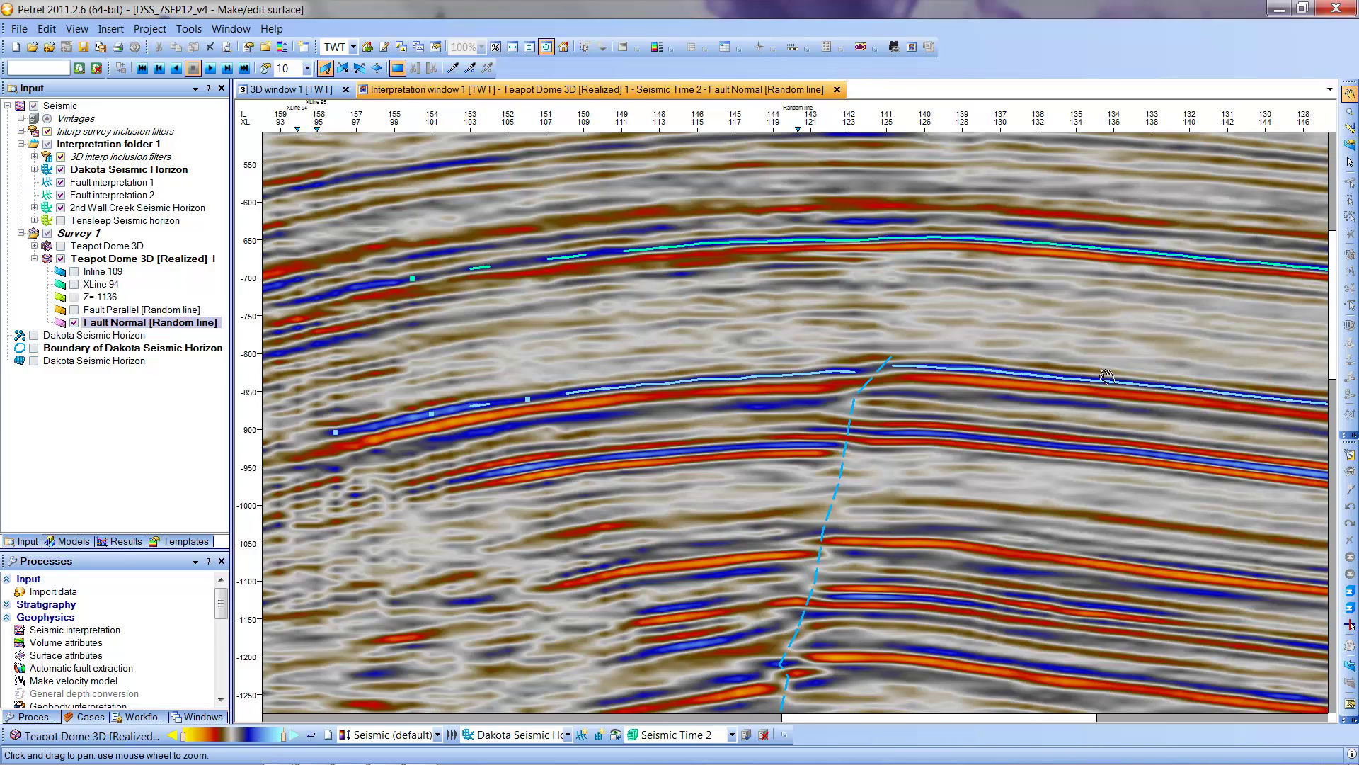
drag(882, 442, 847, 315)
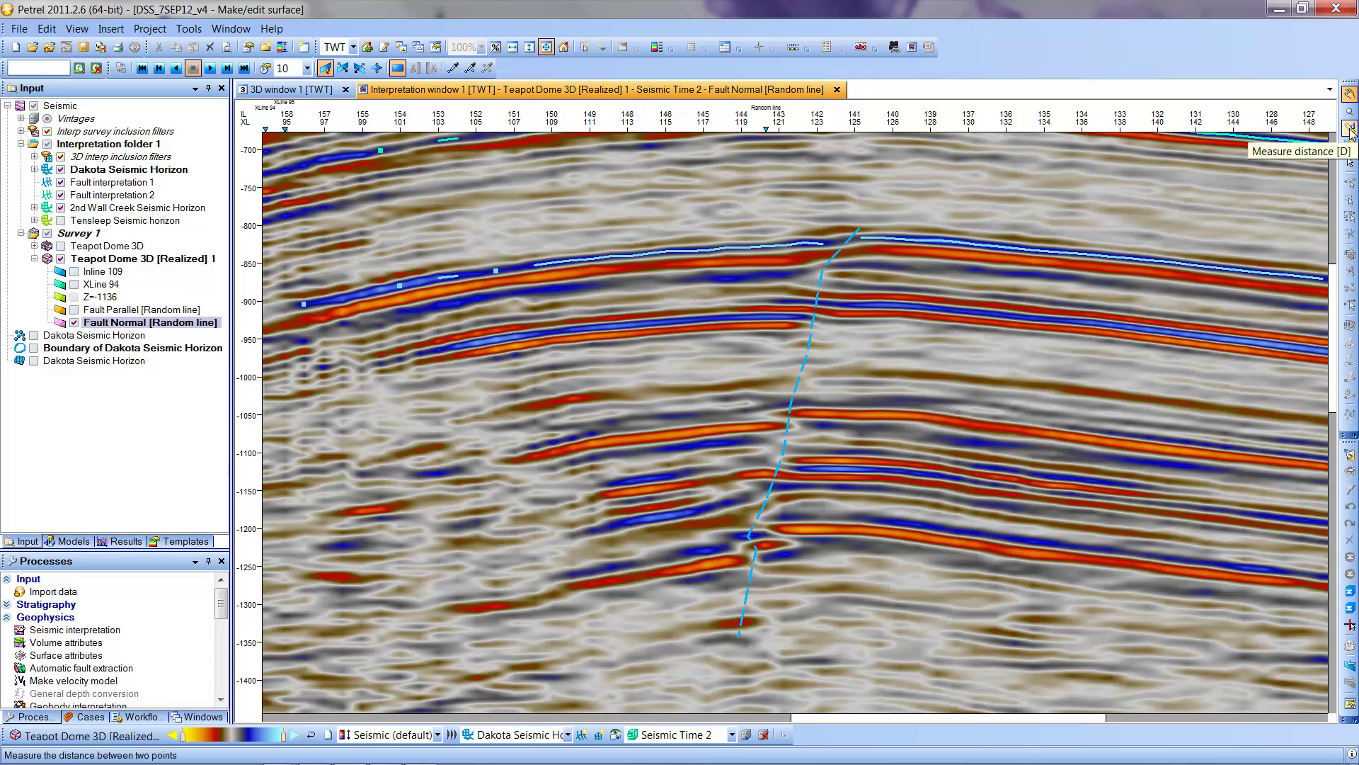
Step: Measure down the fault trace from its top: about 513.879 ftUS over -376.697 ms
click(1351, 131)
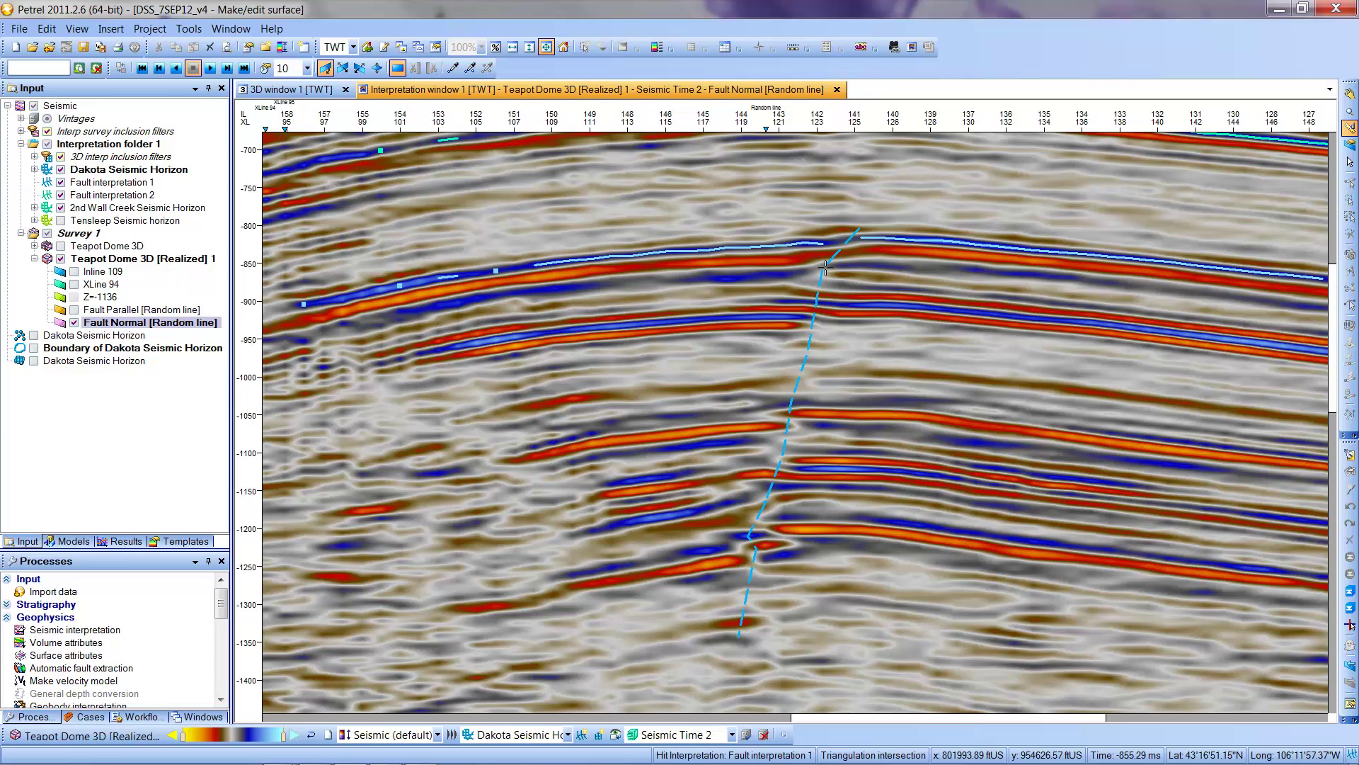
drag(827, 266, 746, 552)
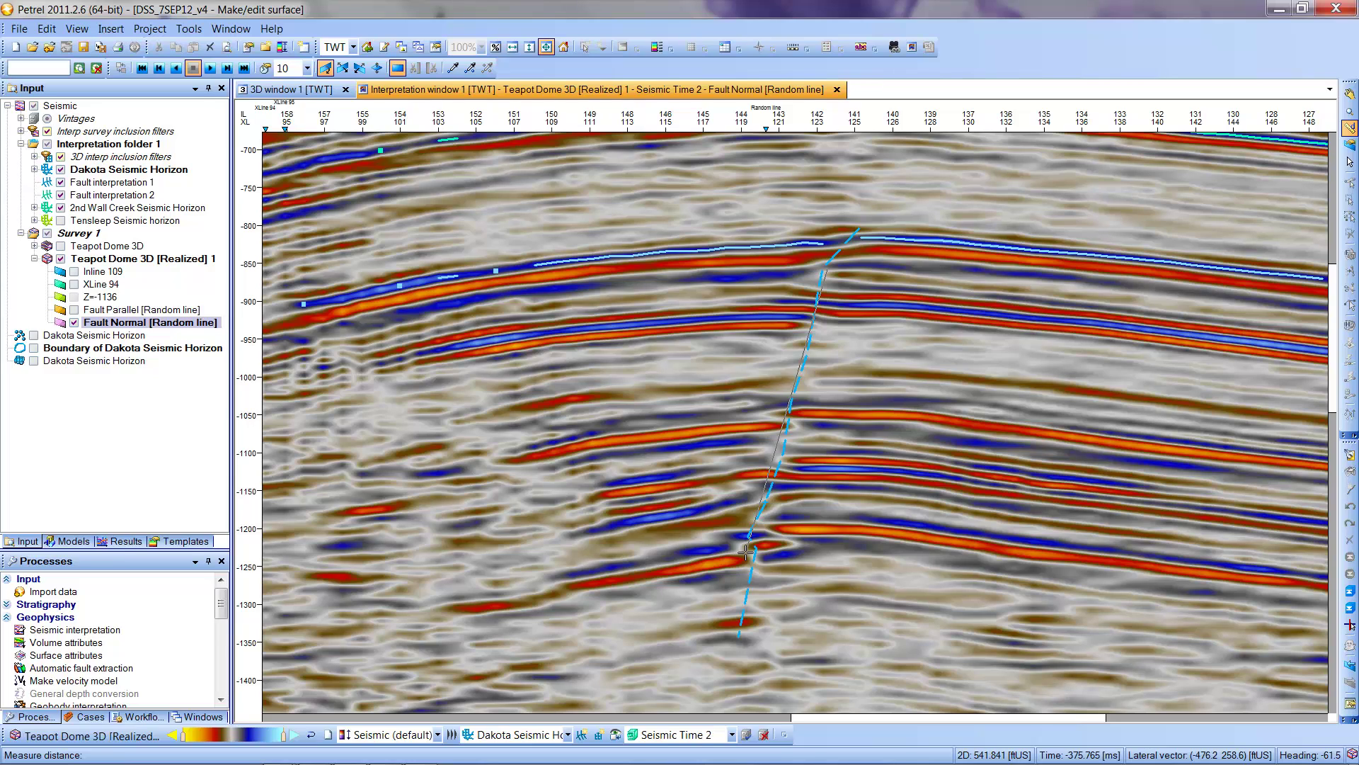
drag(746, 552, 751, 555)
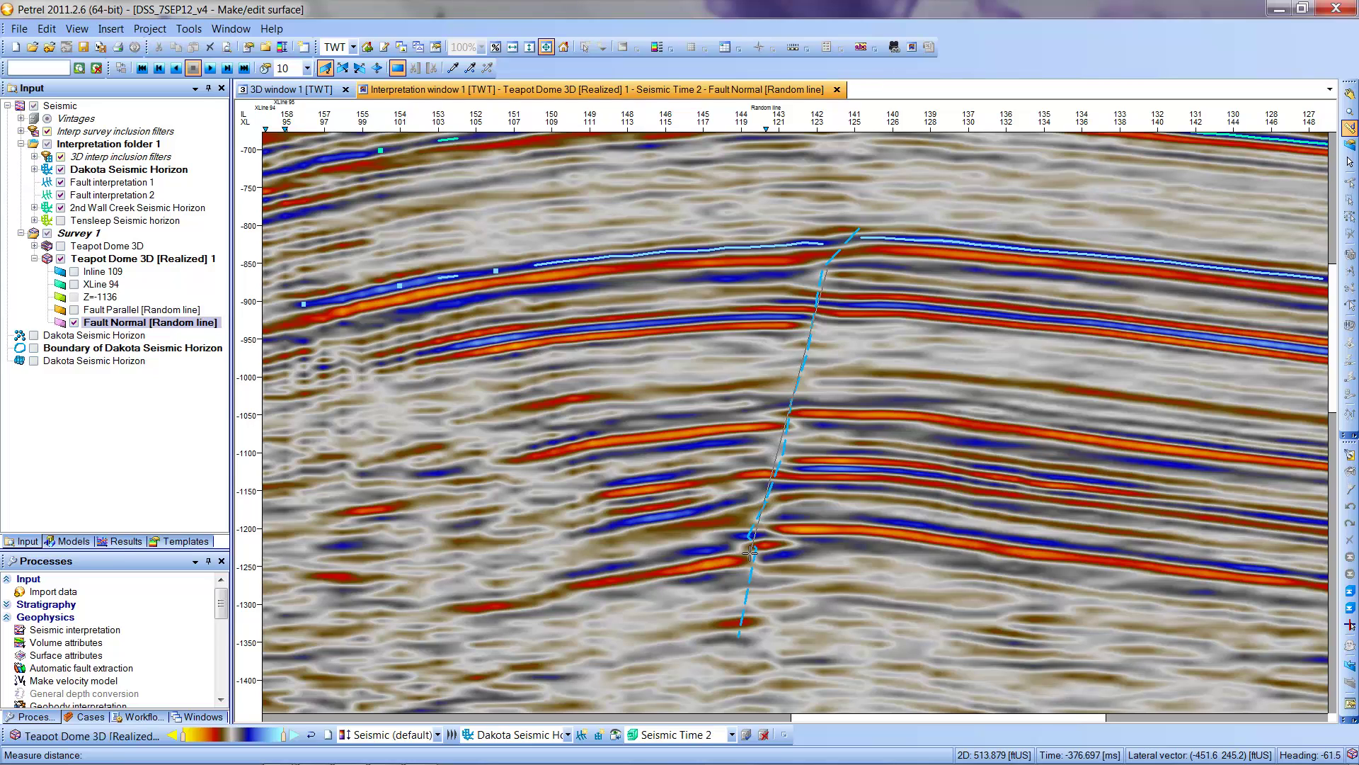